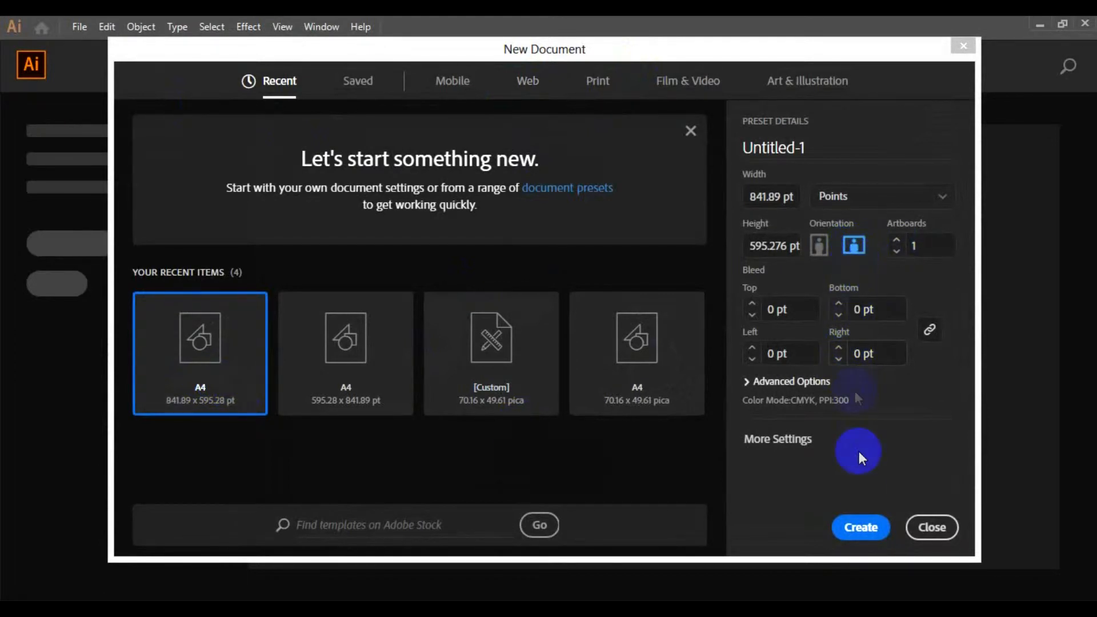
Create a new landscape A4 document, 841.89 × 595.276 pt, with one artboard and CMYK color mode.
{"action": "left_click", "coordinate": [862, 531]}
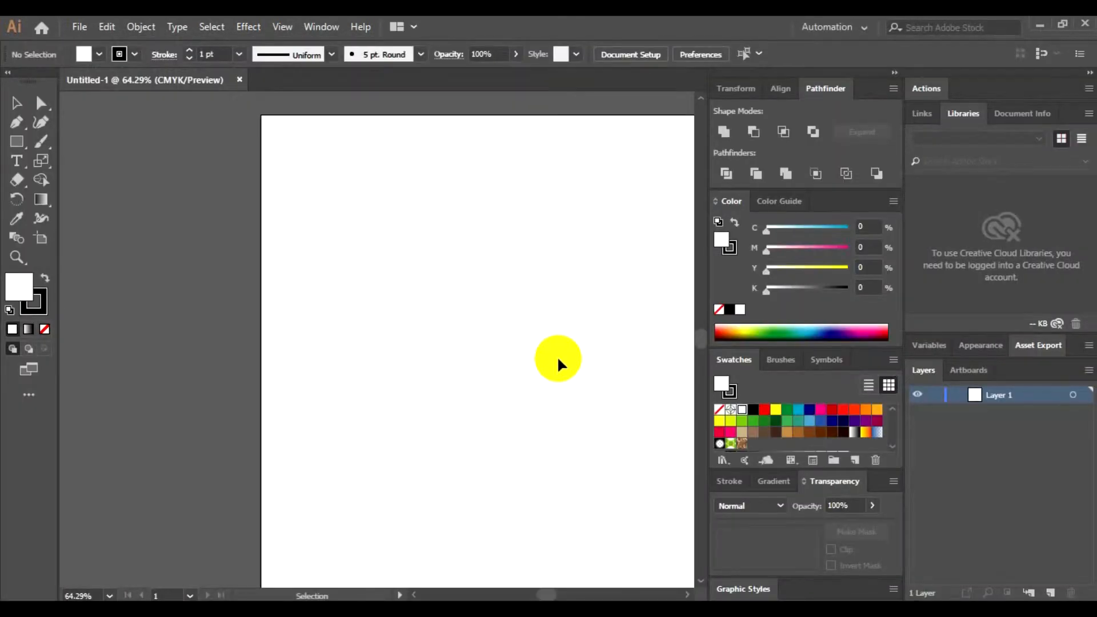
{"action": "key", "text": "space"}
{"action": "left_click_drag", "start_coordinate": [548, 318], "coordinate": [374, 315]}
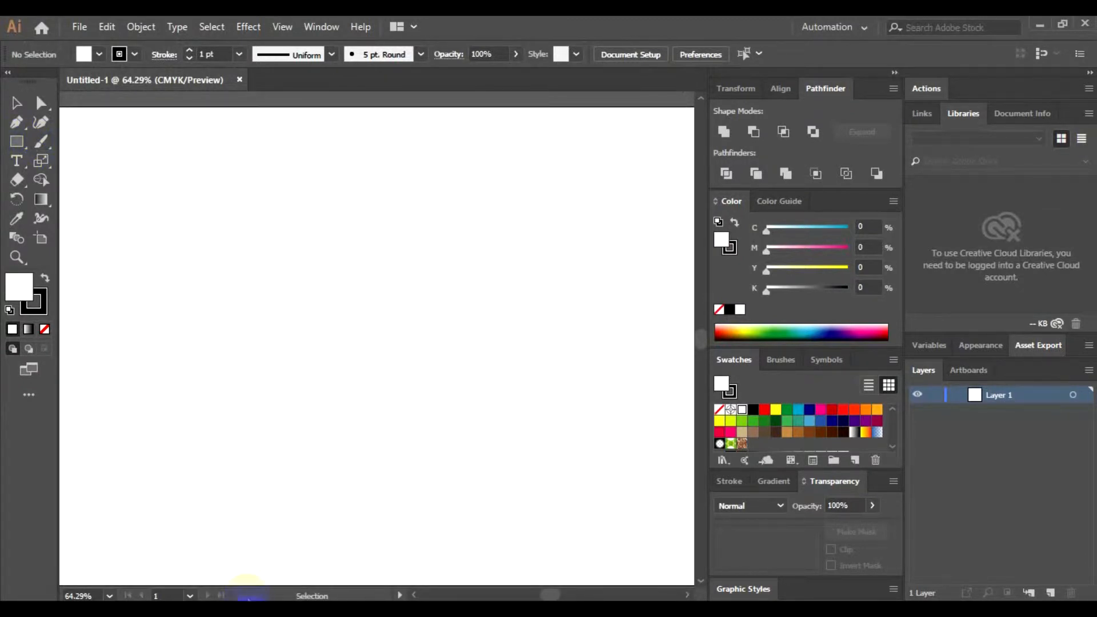
{"action": "left_click", "coordinate": [235, 609]}
{"action": "left_click", "coordinate": [101, 204]}
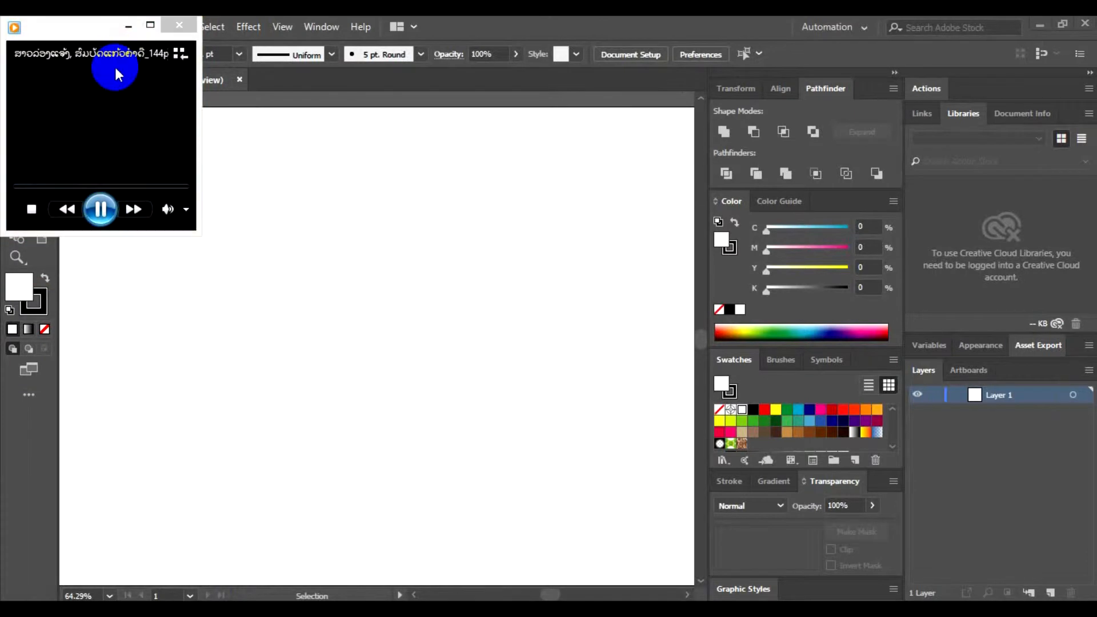
{"action": "left_click", "coordinate": [118, 24]}
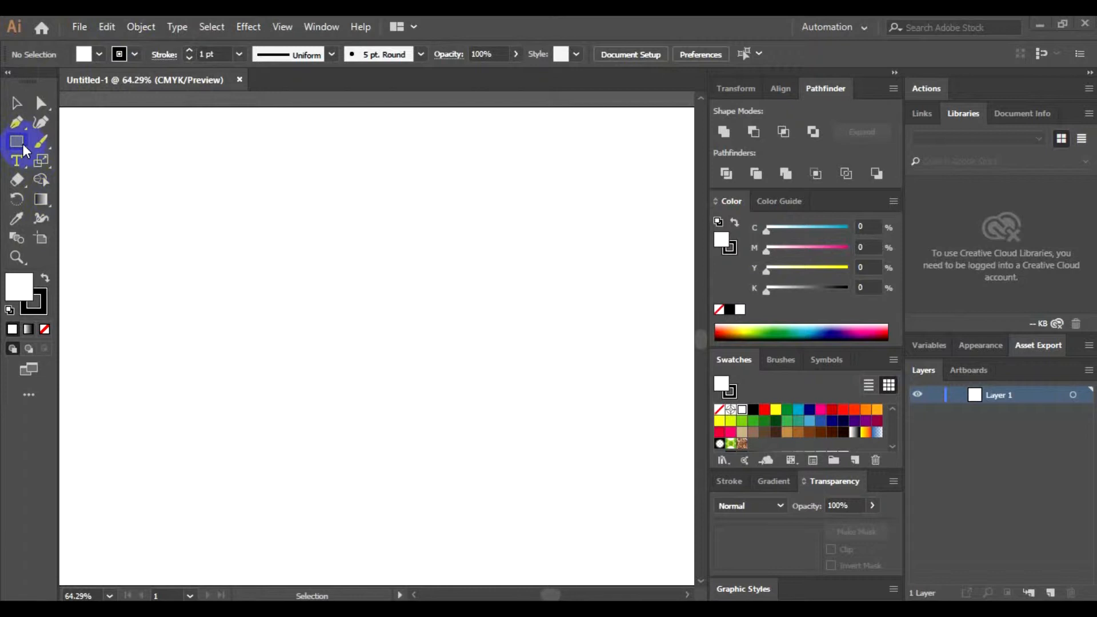
Draw a near-circular ellipse about 248 × 241 pt on the artboard and fill it with blue (about C 93, M 65, Y 0, K 0).
{"action": "left_click_drag", "start_coordinate": [23, 144], "coordinate": [54, 162]}
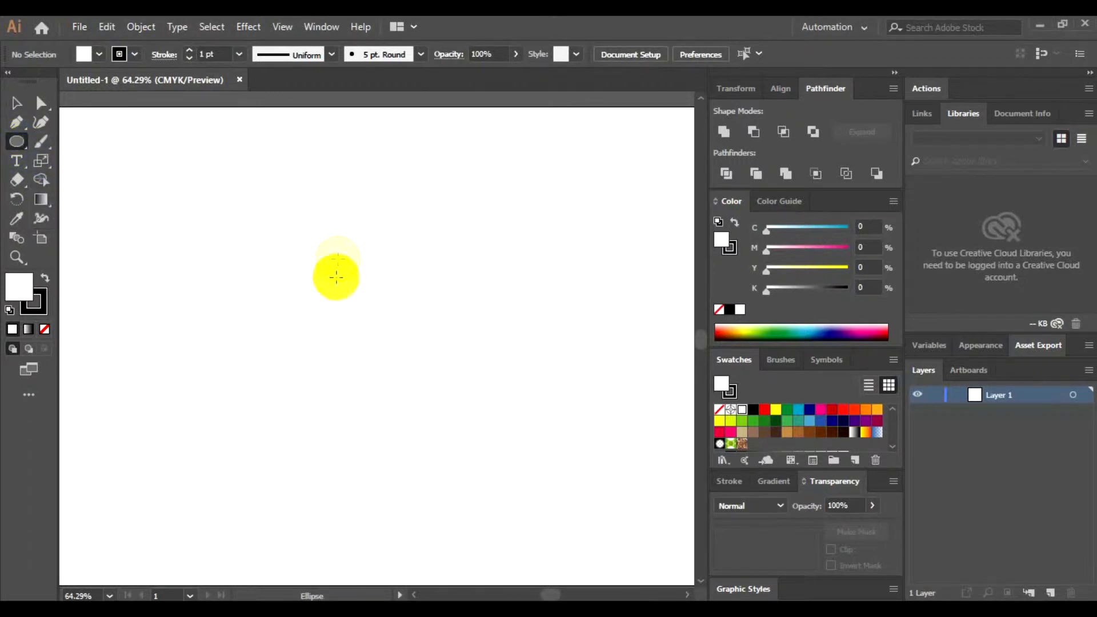
{"action": "left_click_drag", "start_coordinate": [199, 230], "coordinate": [398, 424]}
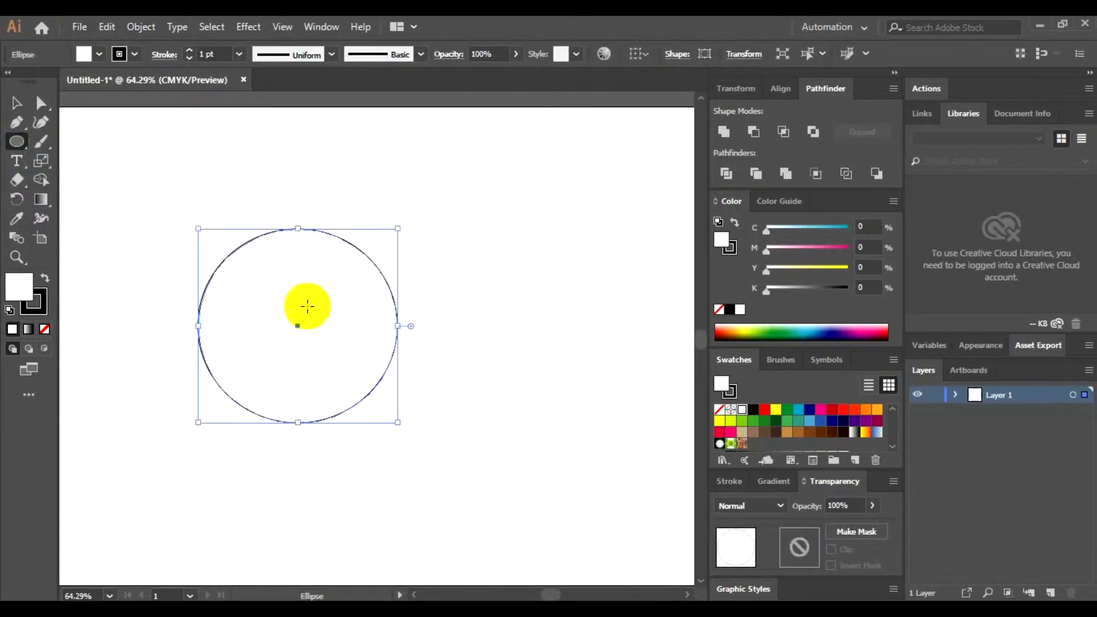
{"action": "double_click", "coordinate": [23, 296]}
{"action": "left_click", "coordinate": [560, 284]}
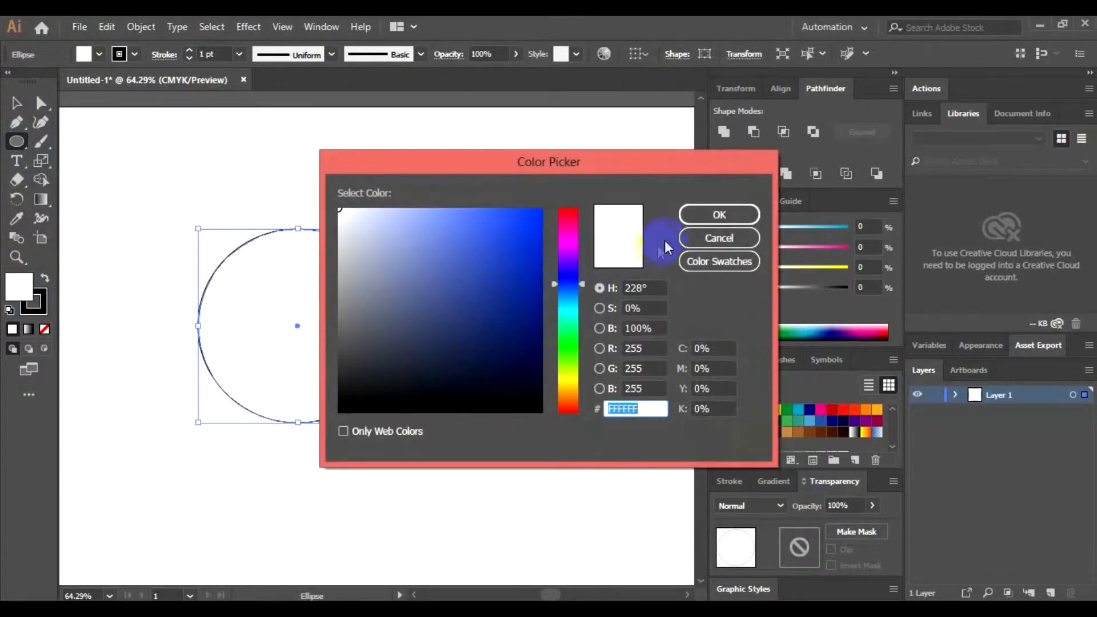
{"action": "left_click_drag", "start_coordinate": [513, 333], "coordinate": [531, 362]}
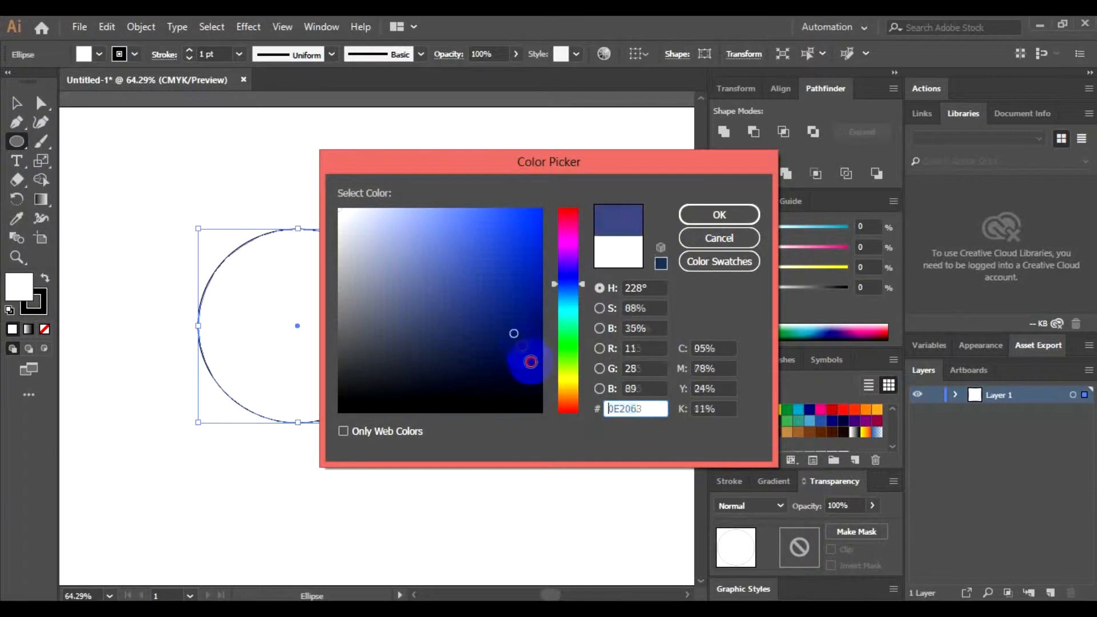
{"action": "left_click", "coordinate": [524, 228]}
{"action": "left_click", "coordinate": [694, 214]}
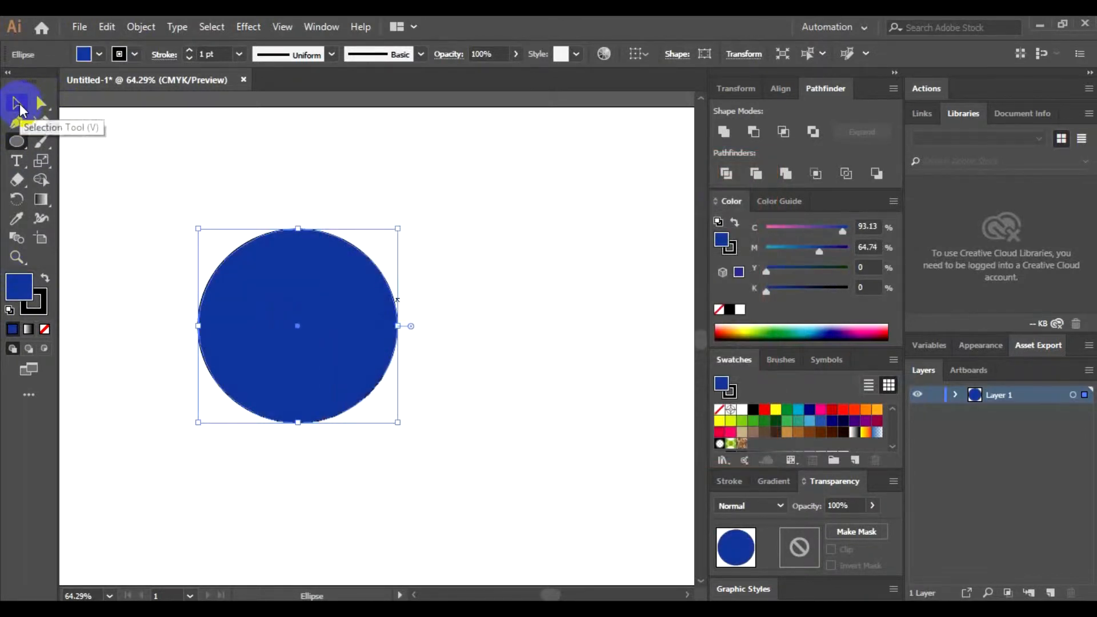
Duplicate the blue circle and place the copy level with the original, overlapping its right half.
{"action": "key", "text": "ctrl+c"}
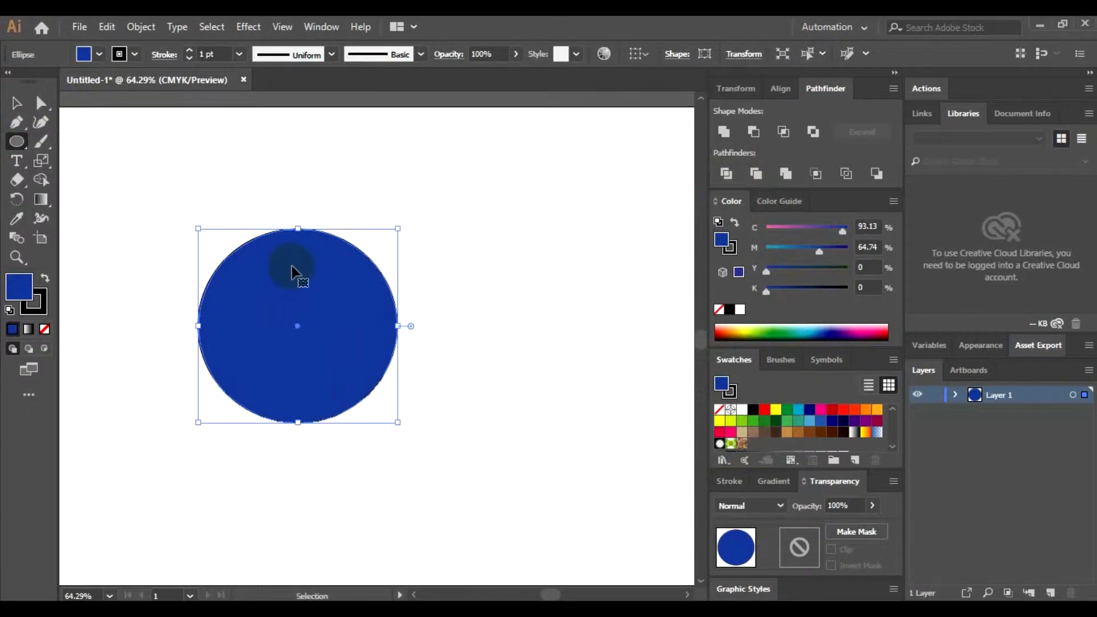
{"action": "key", "text": "ctrl+v"}
{"action": "left_click", "coordinate": [16, 103]}
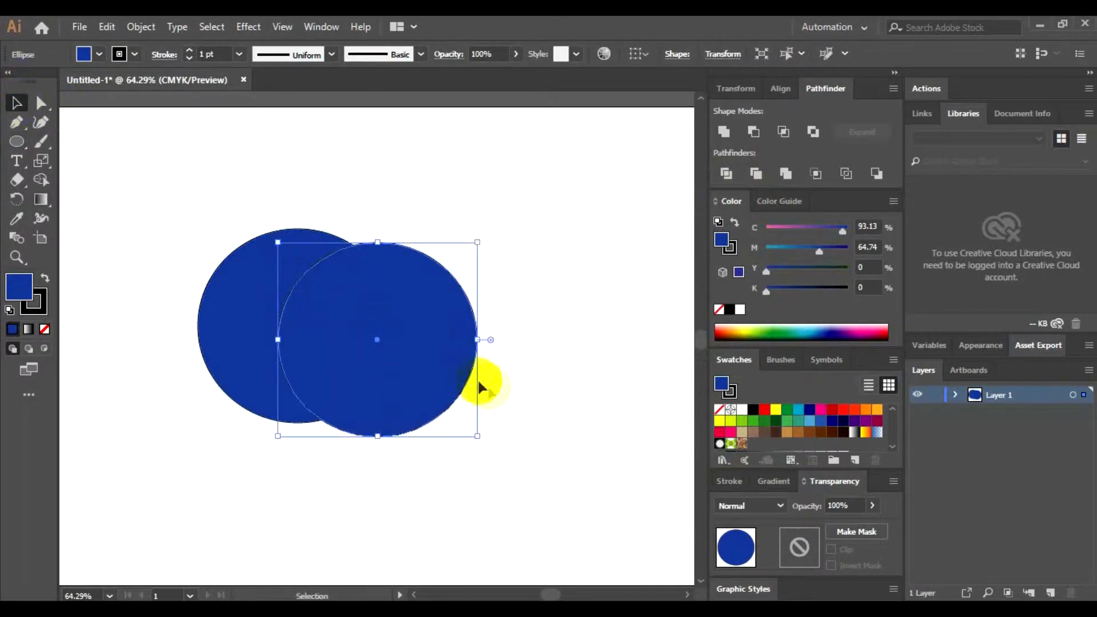
{"action": "left_click_drag", "start_coordinate": [457, 364], "coordinate": [461, 355]}
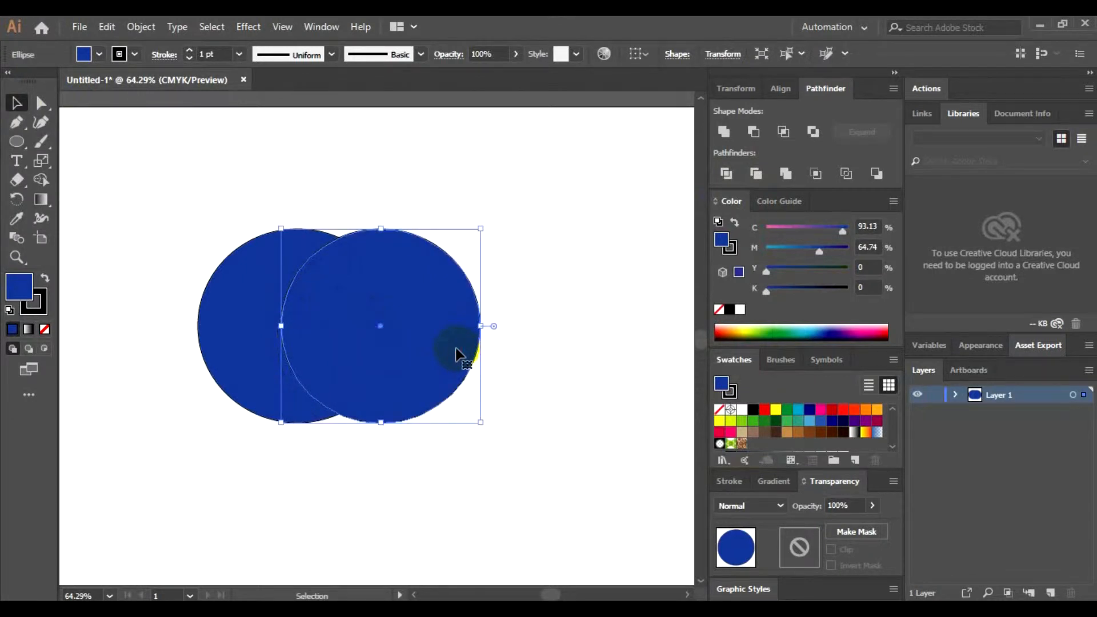
{"action": "left_click", "coordinate": [571, 331]}
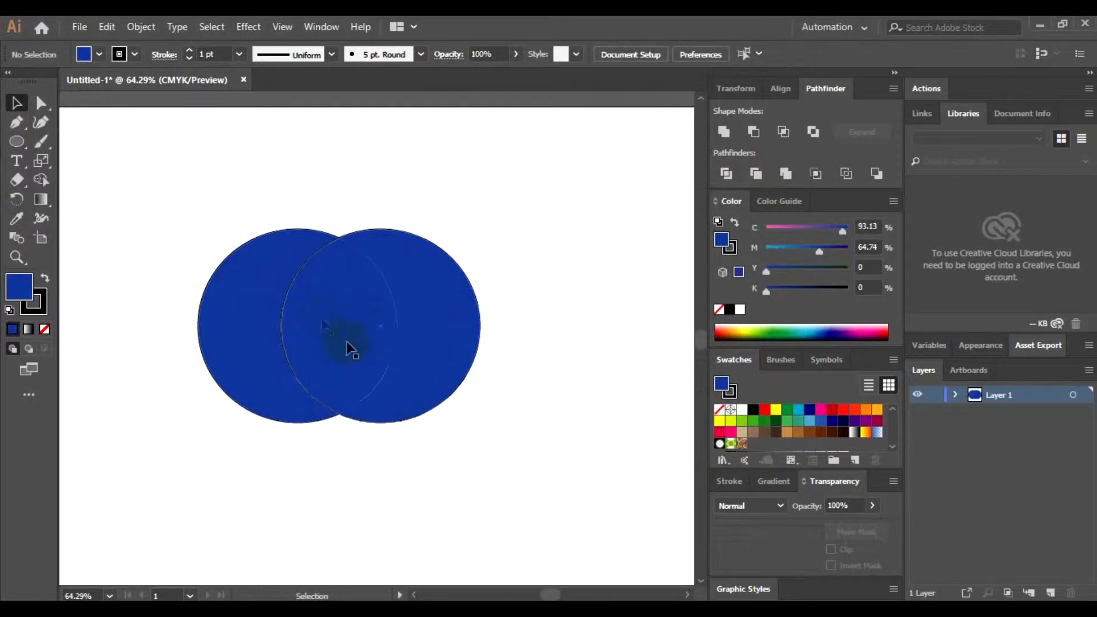
Remove the black stroke from both overlapping circles.
{"action": "left_click", "coordinate": [476, 302]}
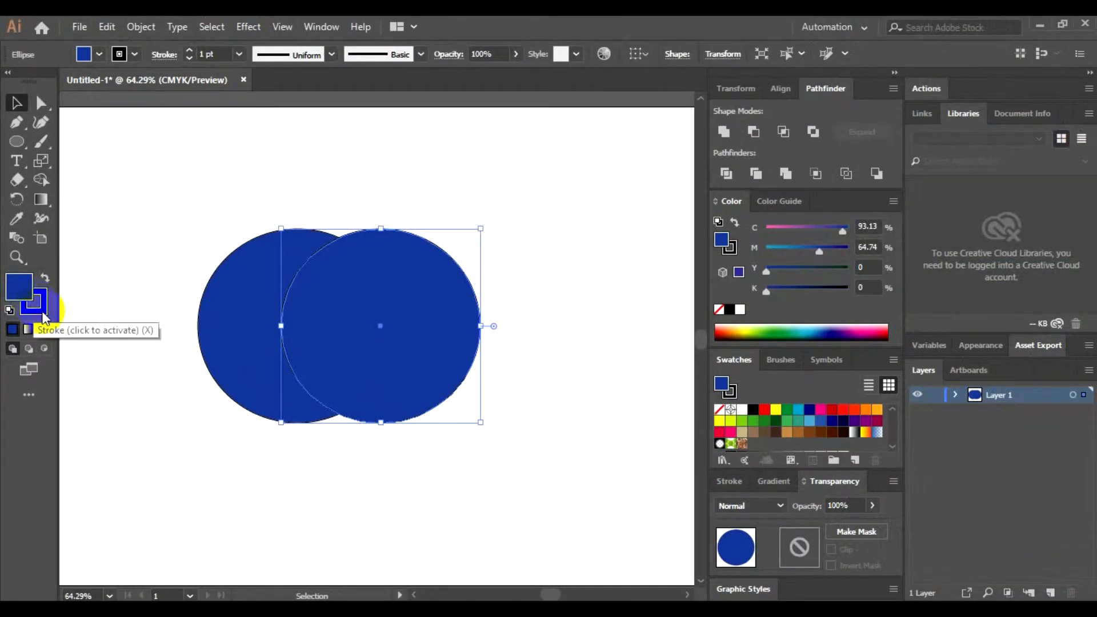
{"action": "left_click", "coordinate": [40, 306]}
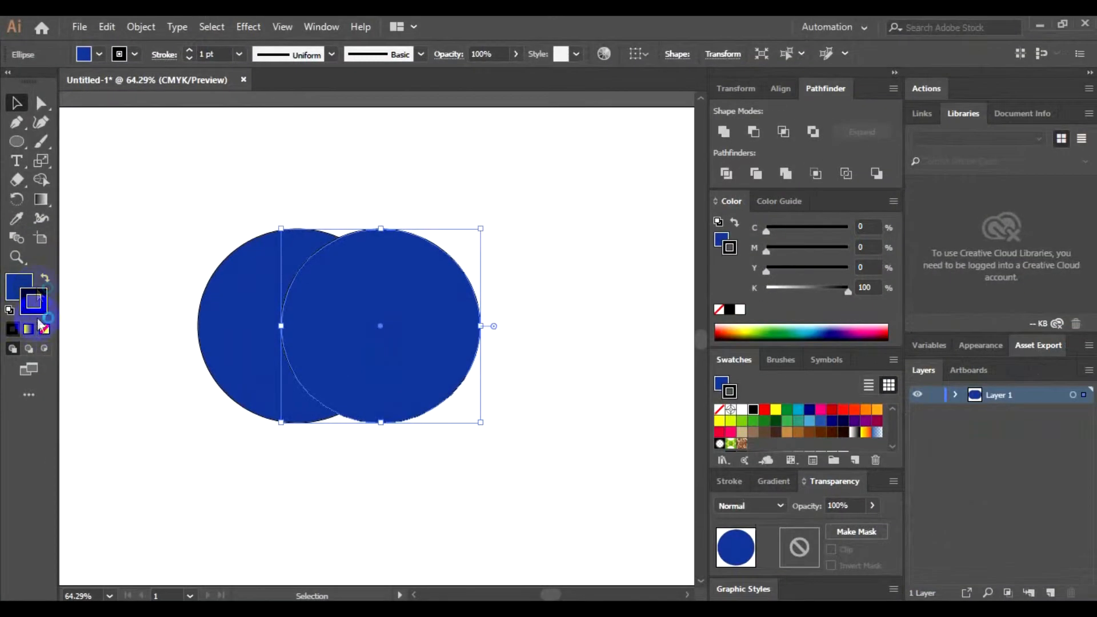
{"action": "left_click", "coordinate": [44, 329]}
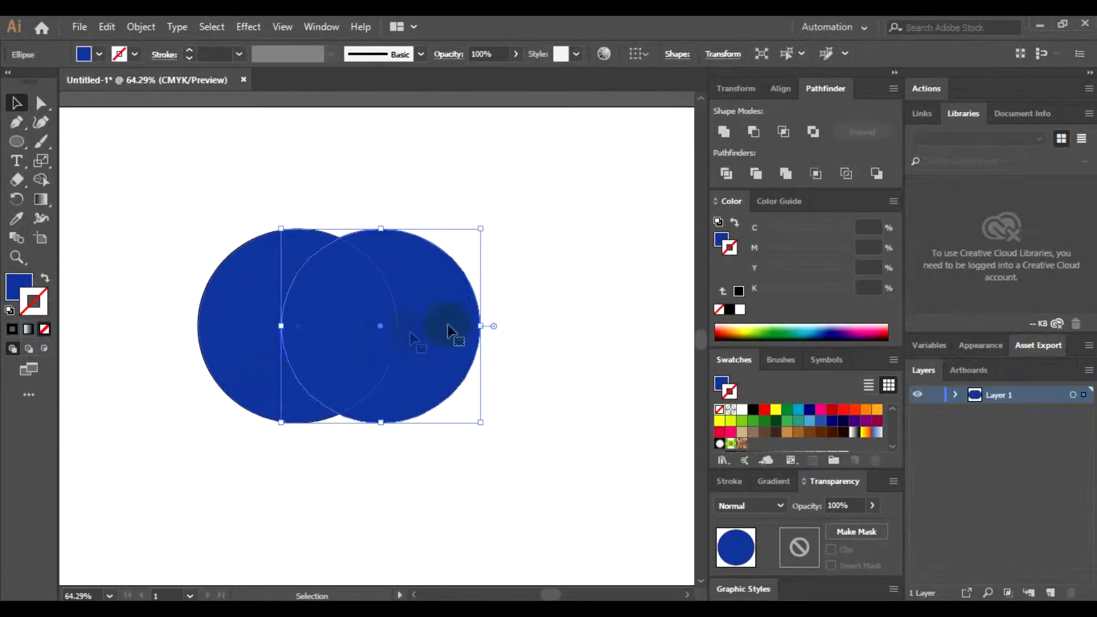
{"action": "left_click", "coordinate": [507, 343]}
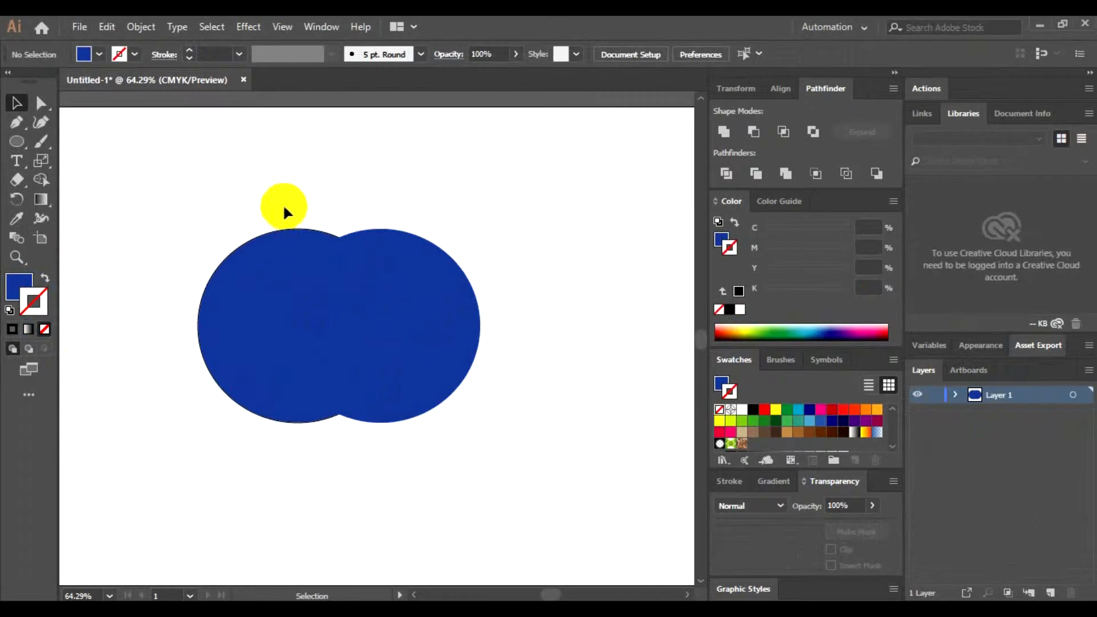
{"action": "left_click", "coordinate": [205, 346]}
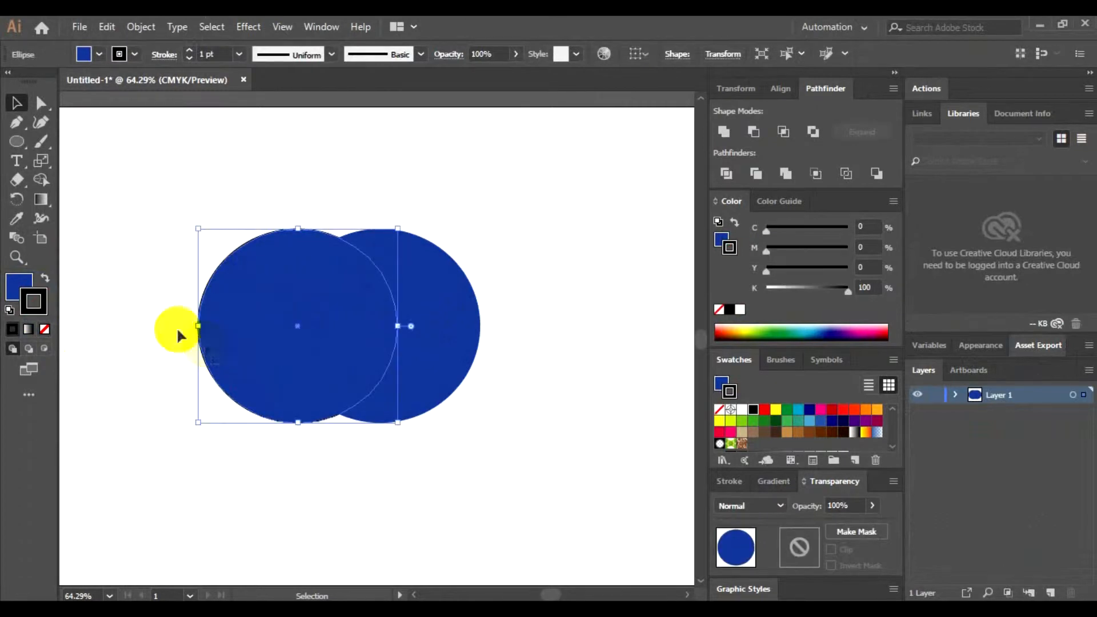
{"action": "left_click", "coordinate": [45, 331]}
{"action": "left_click", "coordinate": [130, 307]}
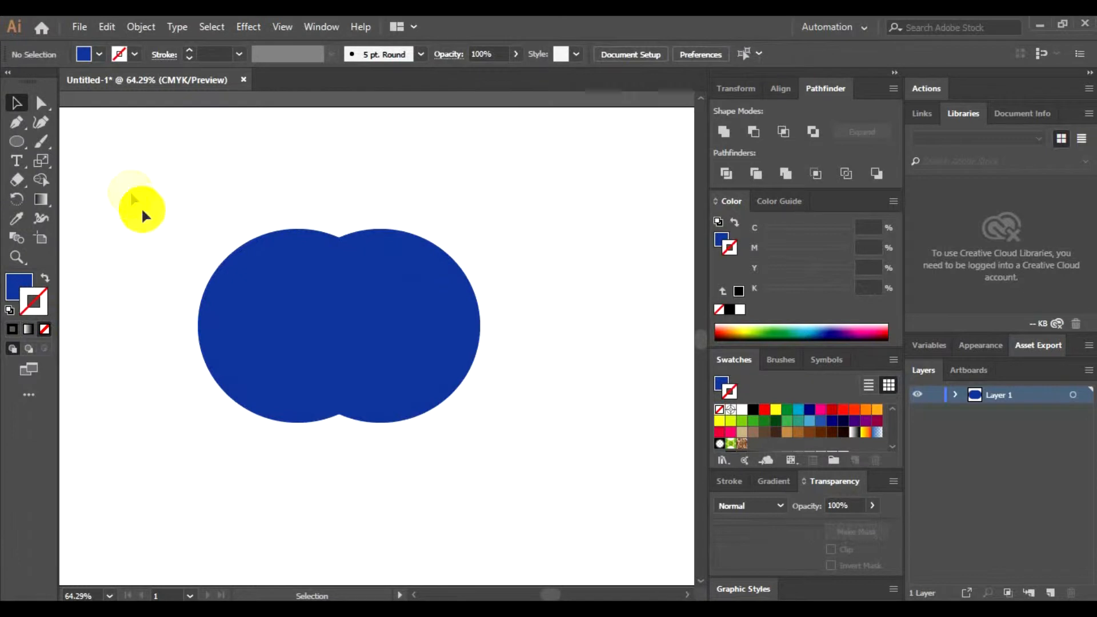
Unite the two overlapping circles into a single shape with Pathfinder.
{"action": "left_click_drag", "start_coordinate": [144, 208], "coordinate": [544, 437]}
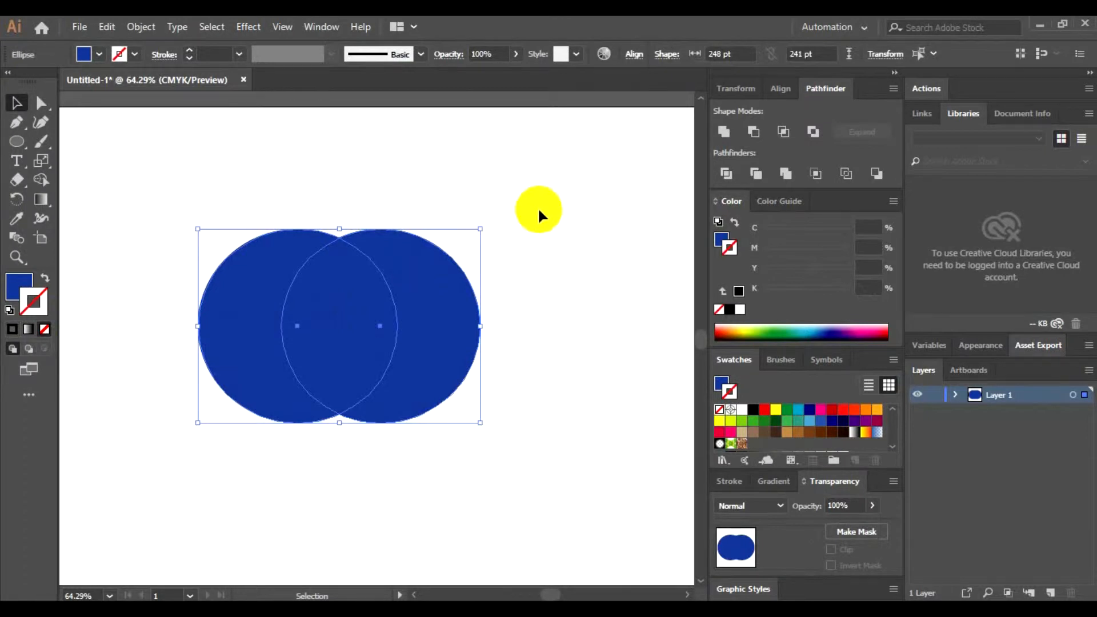
{"action": "left_click", "coordinate": [728, 134]}
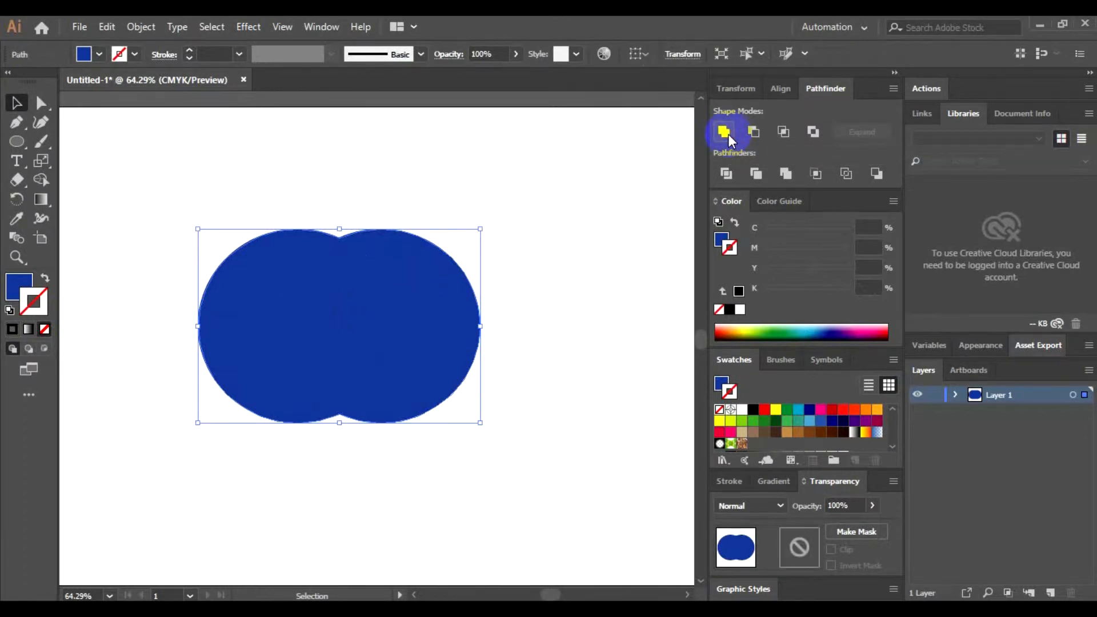
{"action": "left_click", "coordinate": [509, 290]}
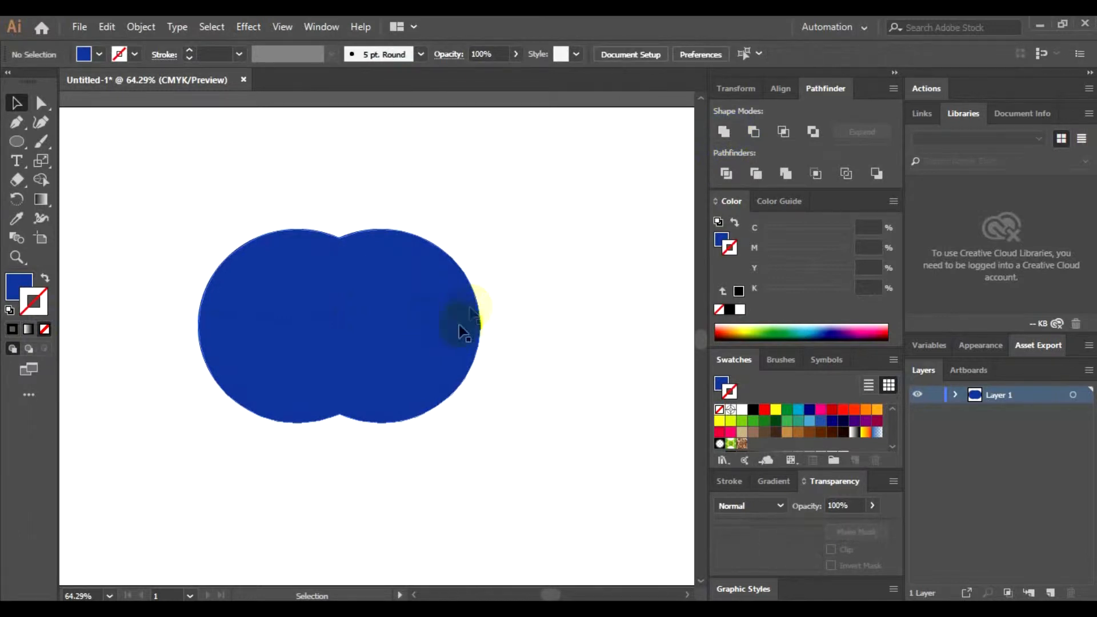
Reshape the bottom edge of the united shape on both sides of its lower notch with the Curvature tool.
{"action": "left_click", "coordinate": [312, 420]}
{"action": "left_click", "coordinate": [323, 420]}
{"action": "left_click", "coordinate": [49, 131]}
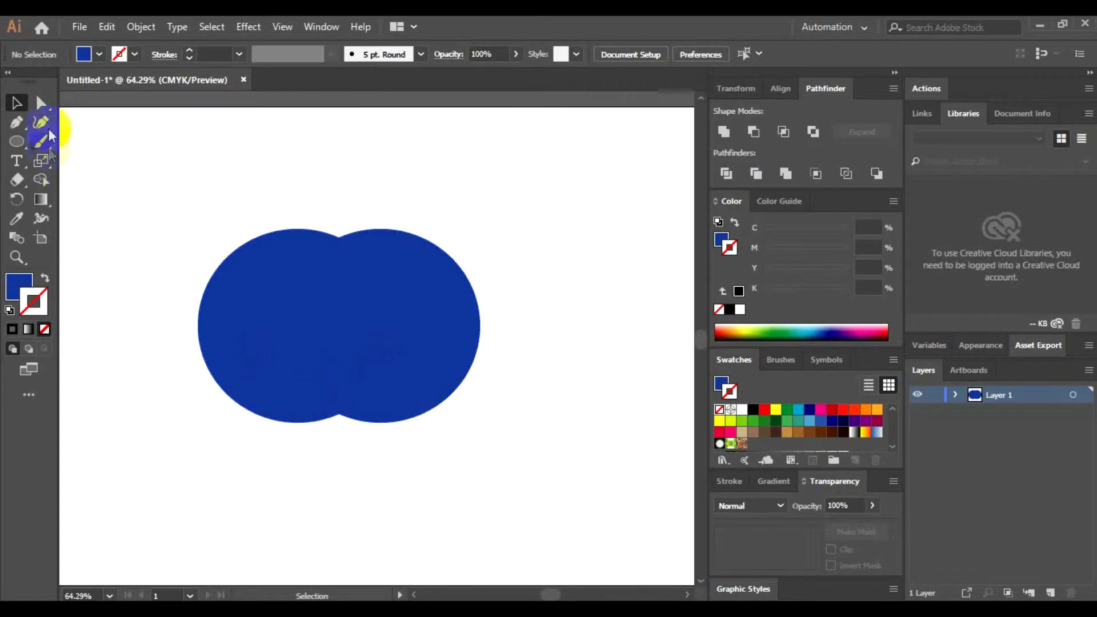
{"action": "left_click", "coordinate": [40, 104]}
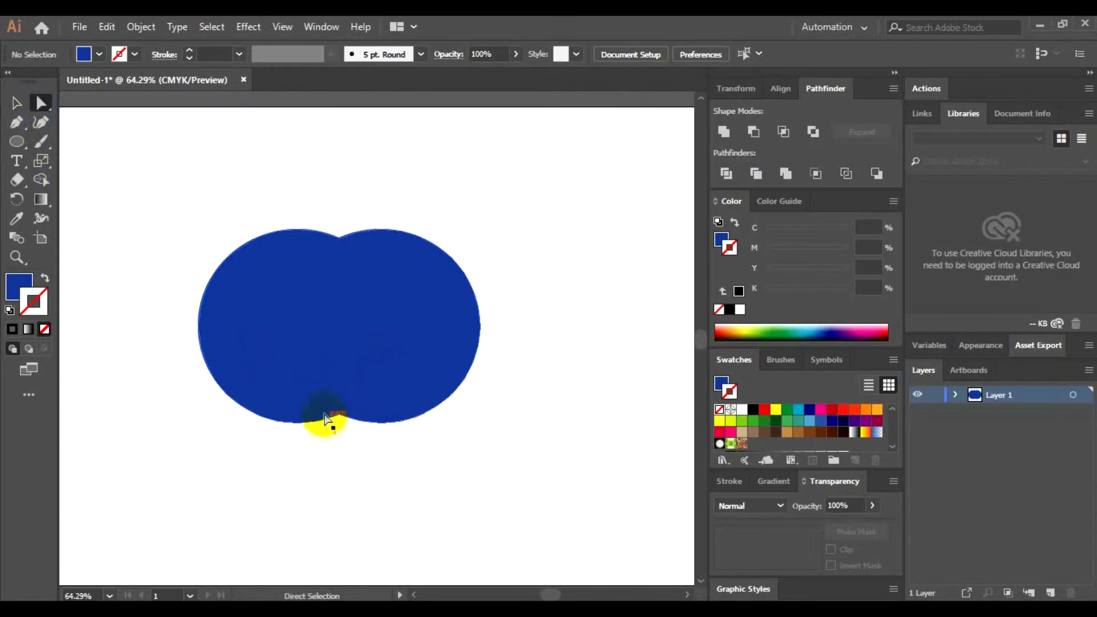
{"action": "left_click", "coordinate": [290, 423]}
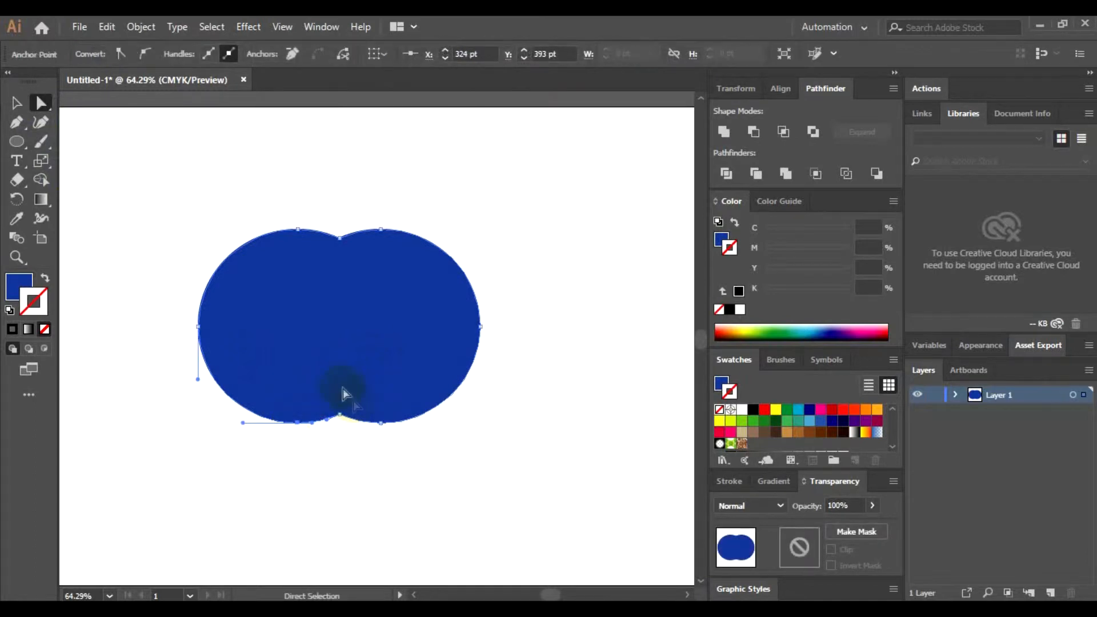
{"action": "left_click", "coordinate": [42, 122]}
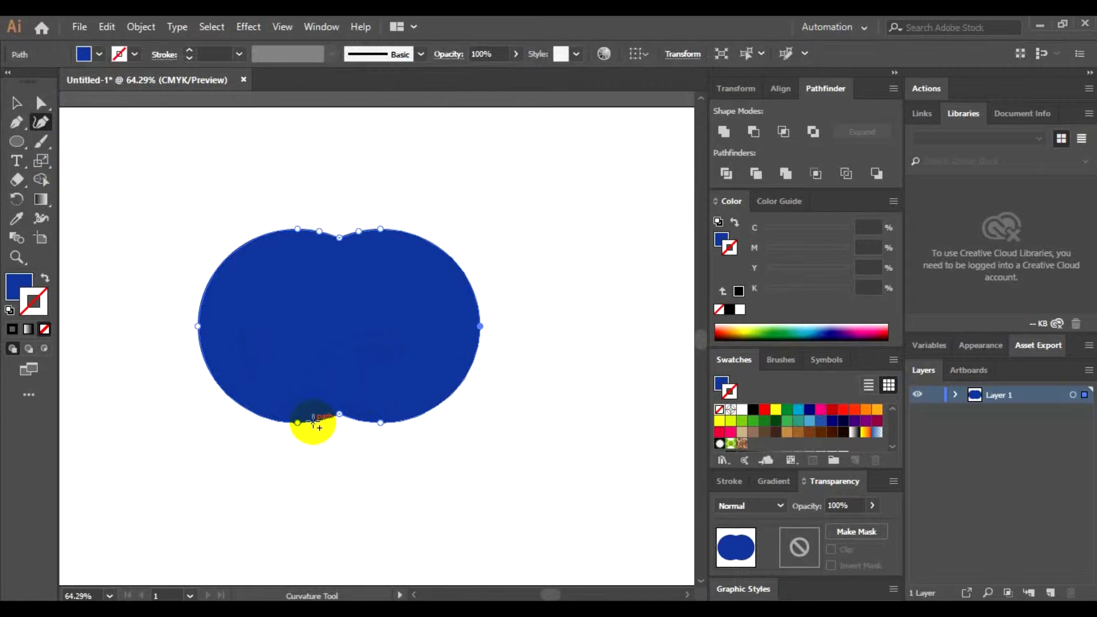
{"action": "key", "text": "v"}
{"action": "left_click", "coordinate": [156, 220]}
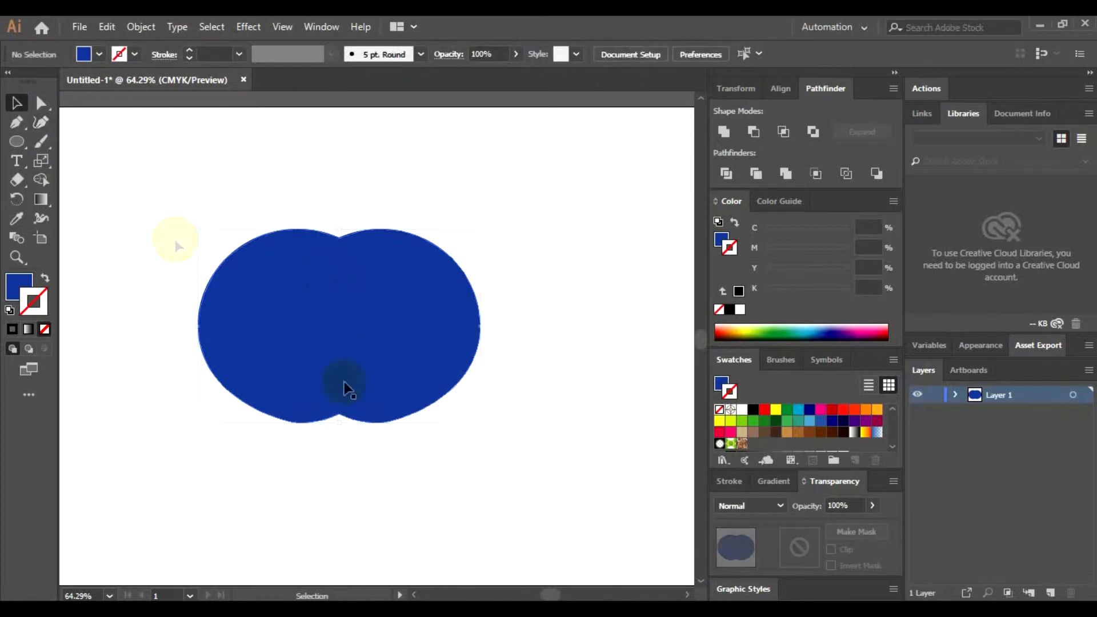
Stretch the blue shape downward from its bottom edge to about 351 × 301 pt.
{"action": "left_click", "coordinate": [378, 403]}
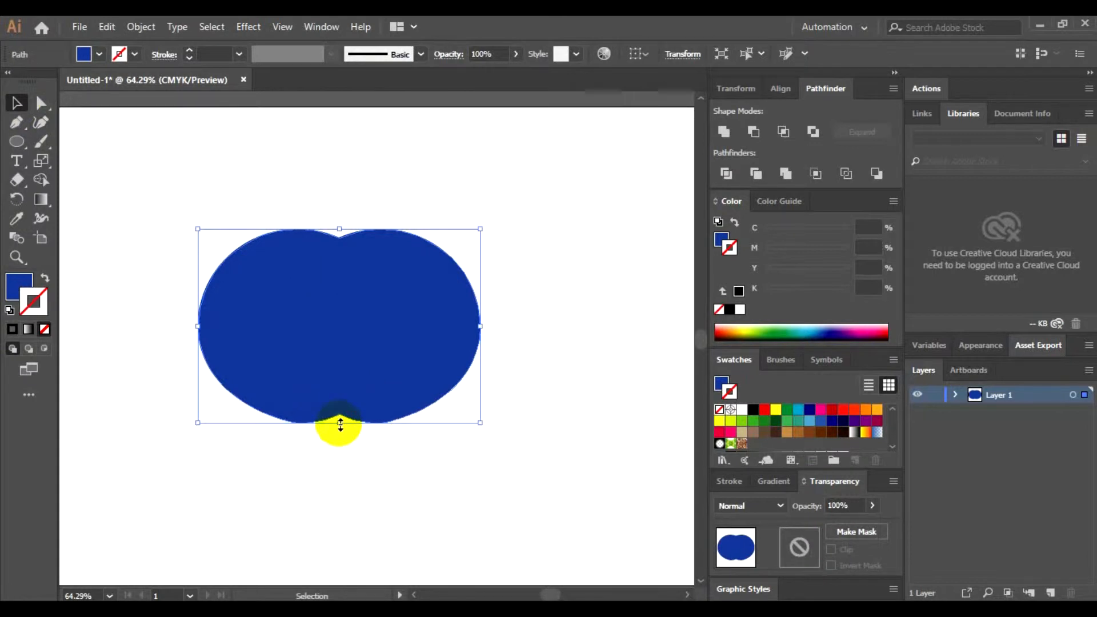
{"action": "left_click_drag", "start_coordinate": [340, 424], "coordinate": [339, 471]}
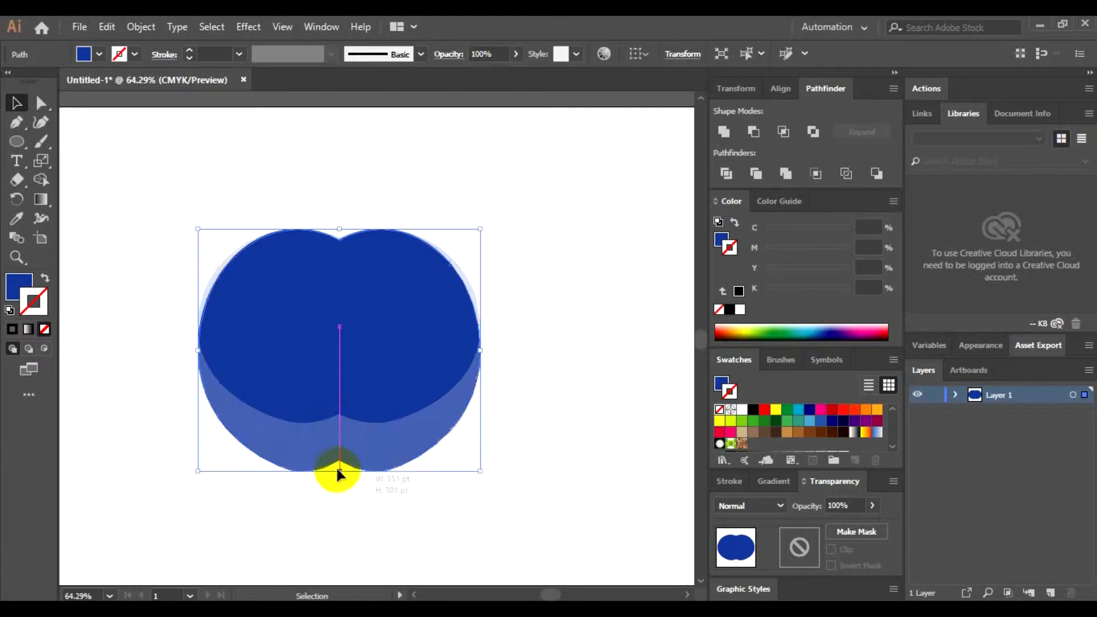
{"action": "left_click", "coordinate": [521, 411]}
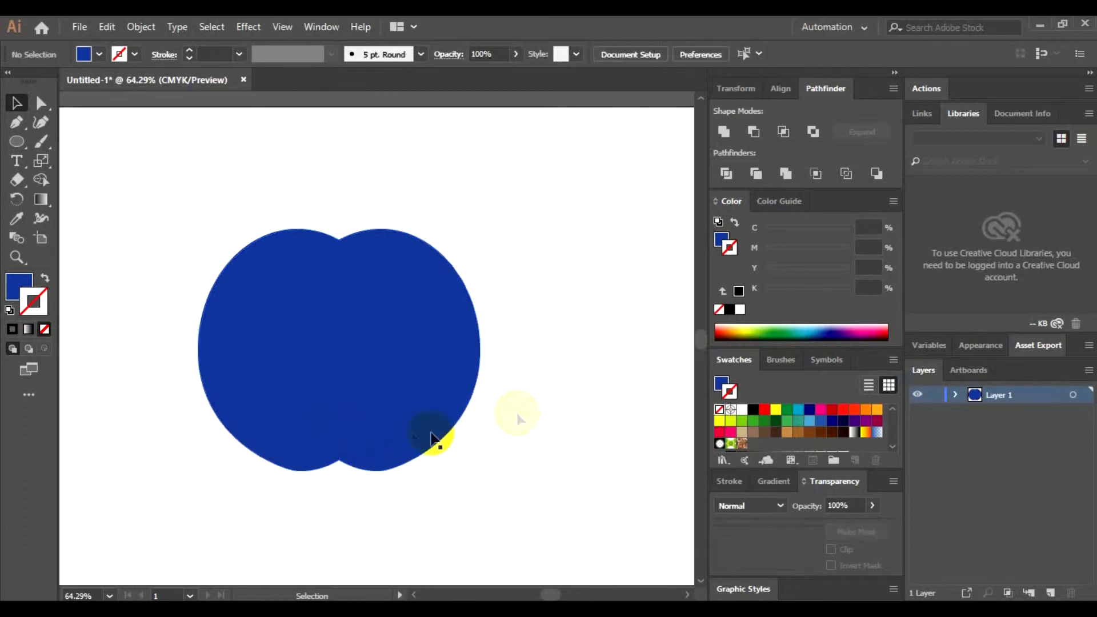
{"action": "left_click", "coordinate": [335, 465]}
{"action": "left_click", "coordinate": [472, 448]}
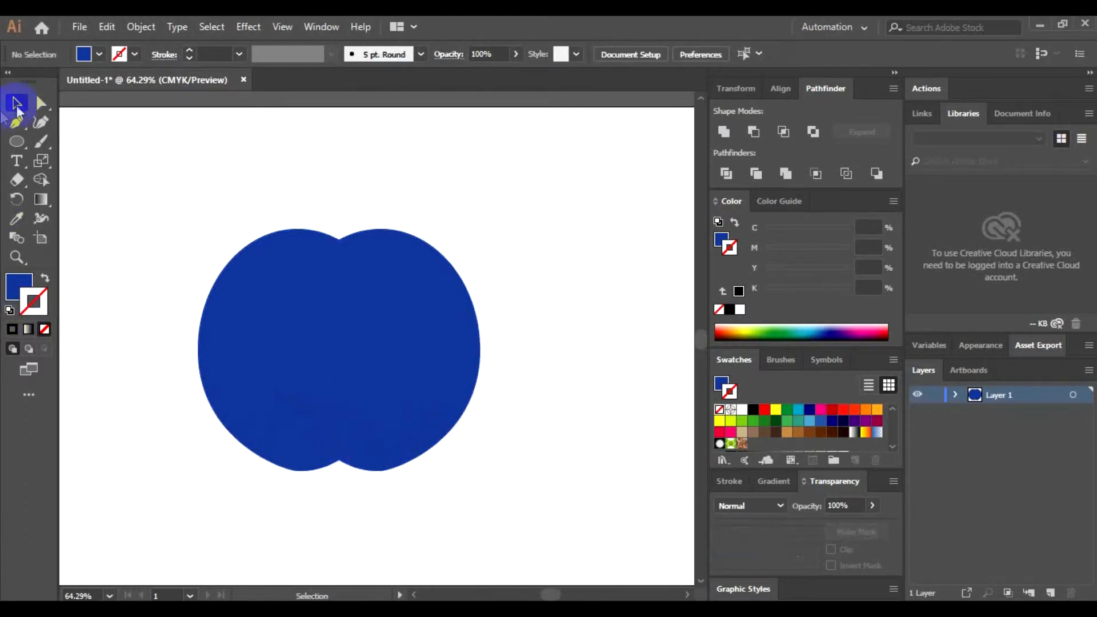
Round the lower side edges of the blue shape by adding and adjusting anchor points with the Curvature tool.
{"action": "left_click", "coordinate": [32, 126]}
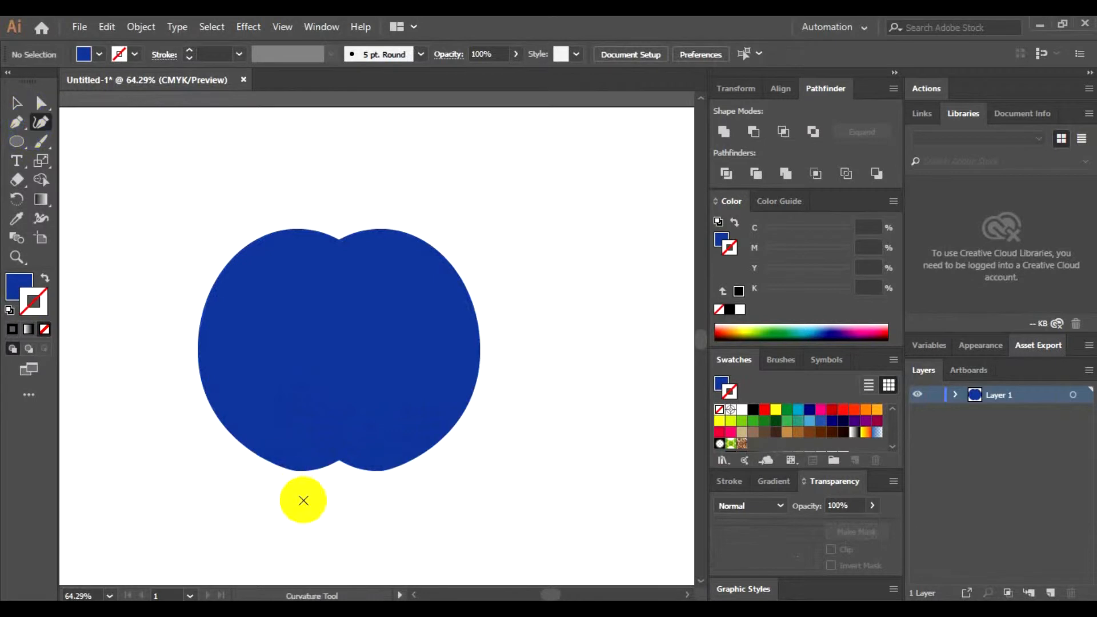
{"action": "left_click", "coordinate": [300, 471]}
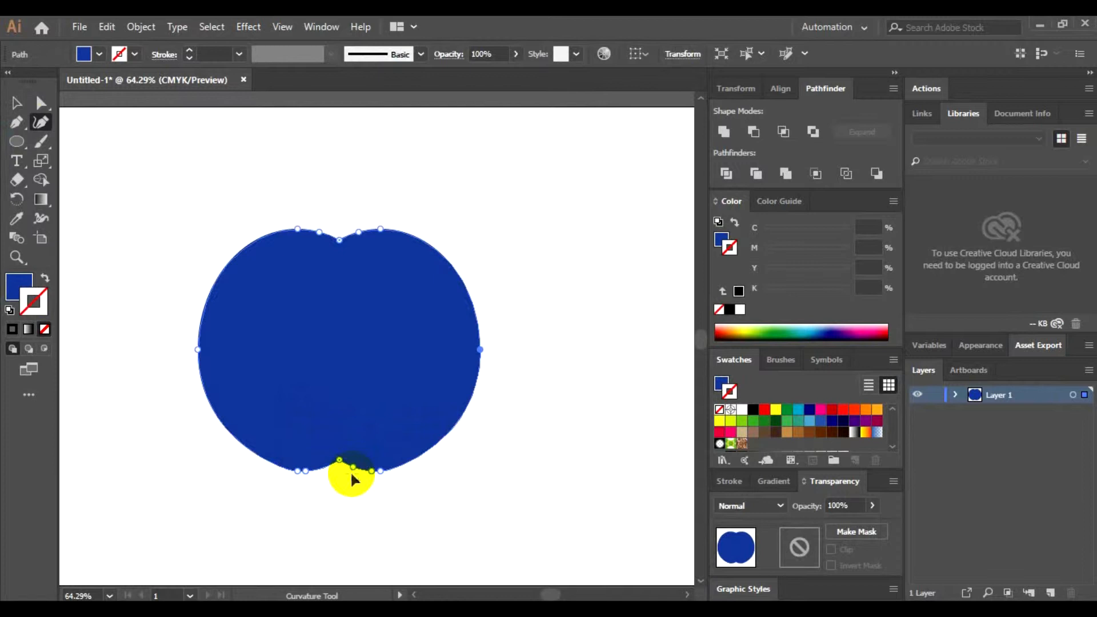
{"action": "left_click", "coordinate": [352, 477], "text": "ctrl"}
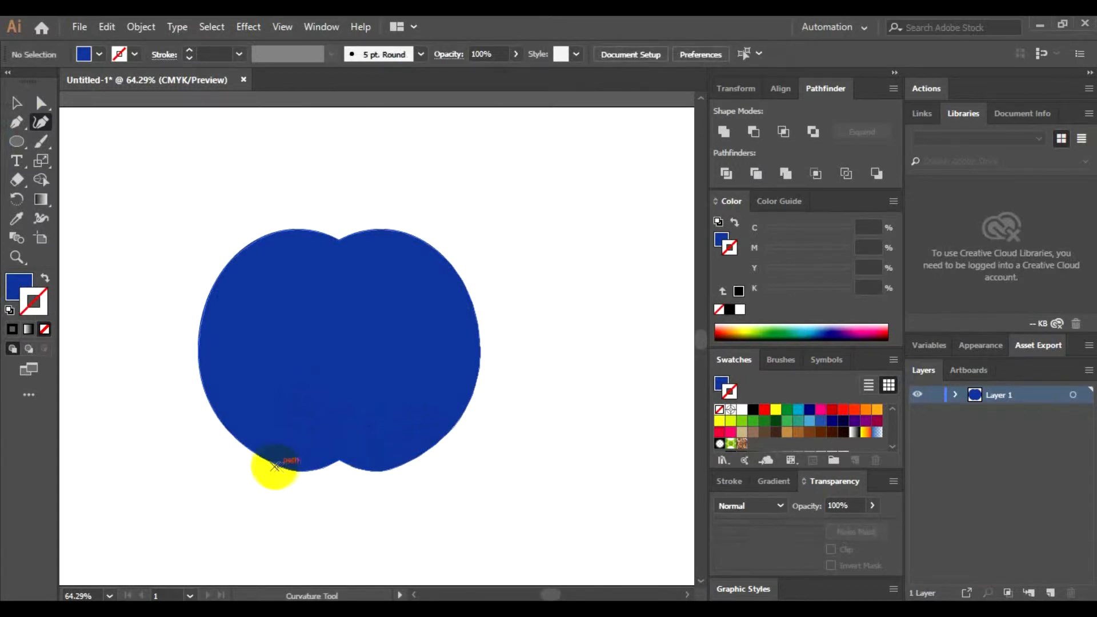
{"action": "left_click", "coordinate": [275, 464]}
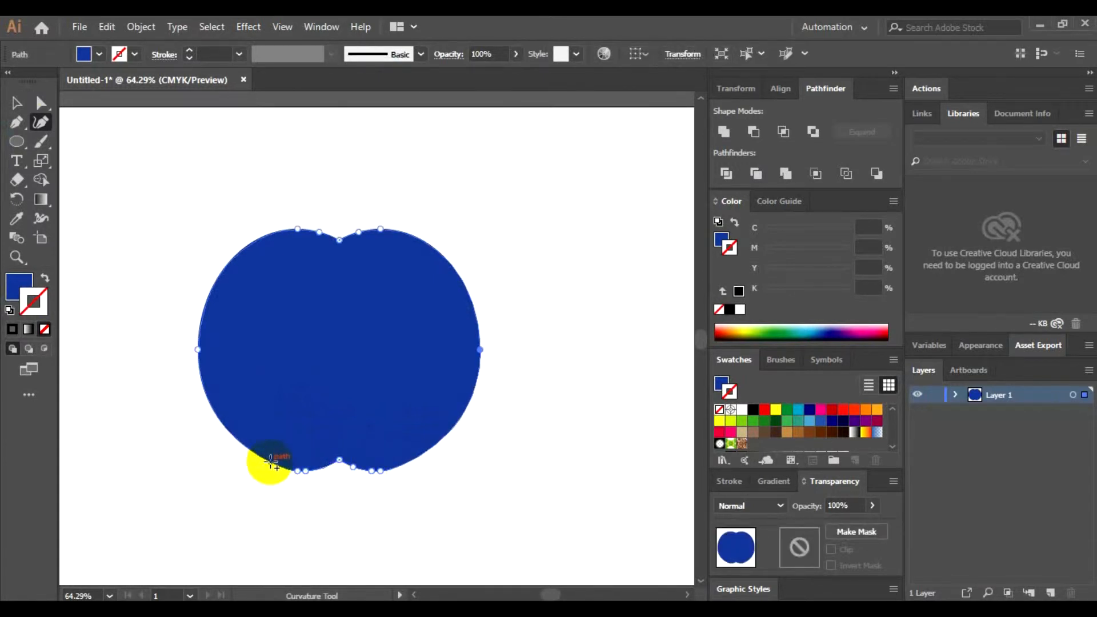
{"action": "left_click", "coordinate": [270, 462]}
Stretch the blue shape slightly further downward from its bottom edge.
{"action": "left_click", "coordinate": [16, 103]}
{"action": "left_click_drag", "start_coordinate": [251, 471], "coordinate": [441, 468]}
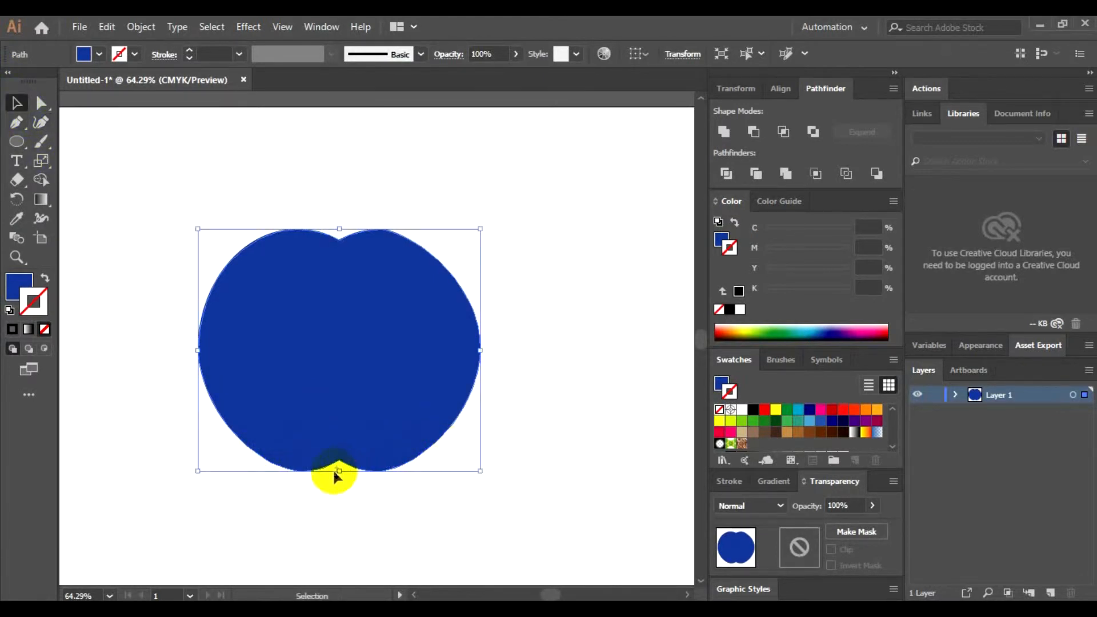
{"action": "left_click_drag", "start_coordinate": [340, 471], "coordinate": [339, 486]}
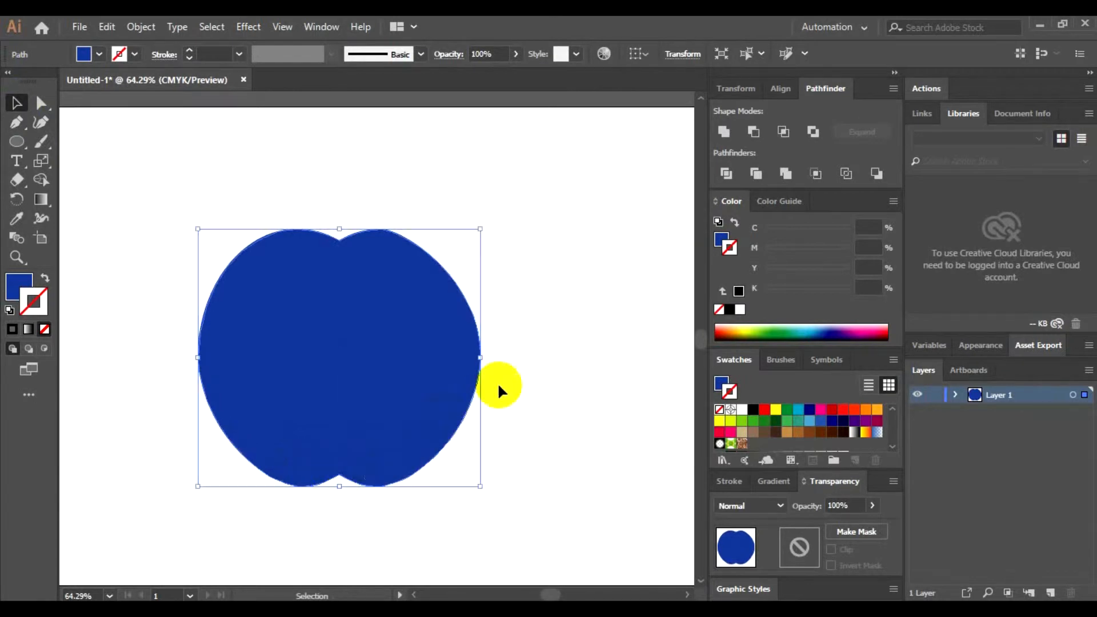
{"action": "left_click", "coordinate": [524, 363]}
Isolate the blue shape and add a curvature point on its top edge, on the outer side of the left lobe's peak.
{"action": "left_click", "coordinate": [335, 249]}
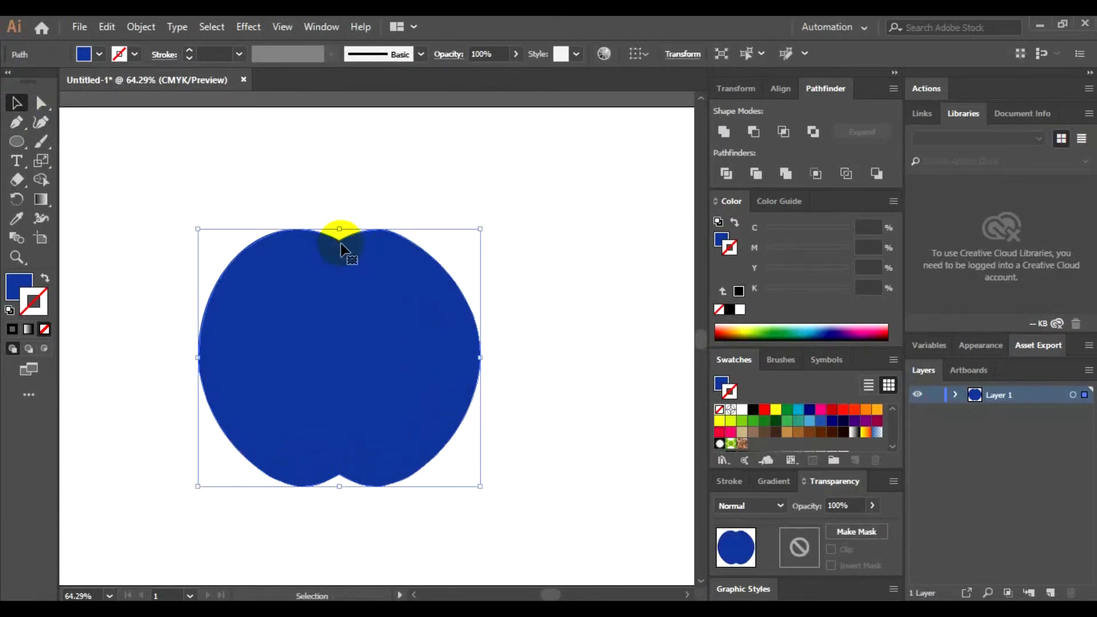
{"action": "double_click", "coordinate": [339, 244]}
{"action": "left_click", "coordinate": [41, 121]}
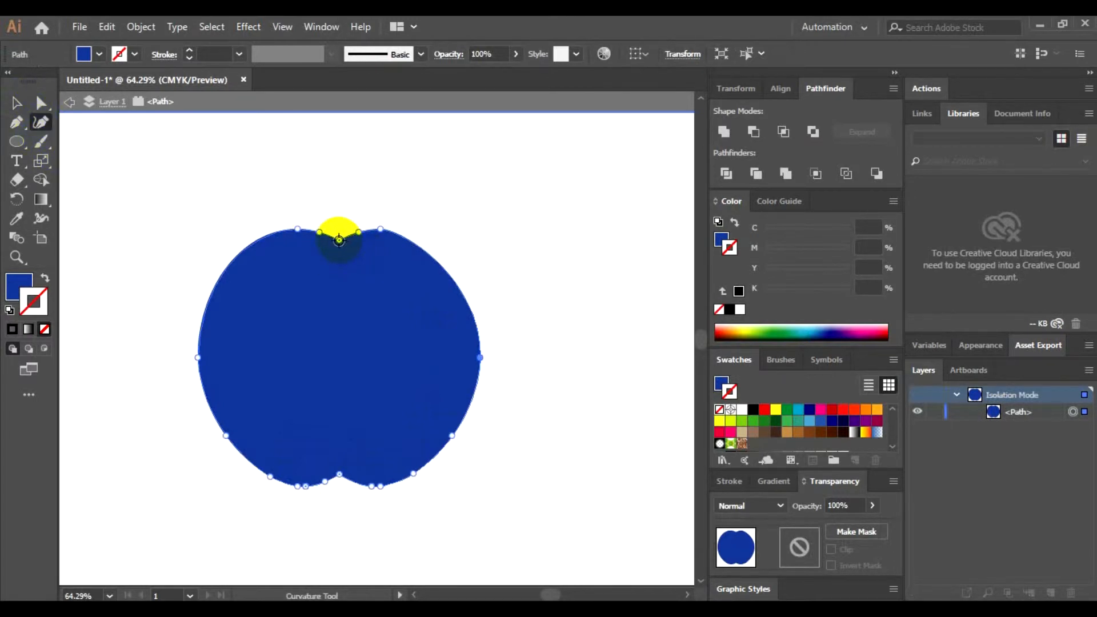
{"action": "left_click", "coordinate": [281, 229]}
{"action": "left_click_drag", "start_coordinate": [395, 235], "coordinate": [306, 238]}
{"action": "left_click", "coordinate": [316, 243]}
{"action": "key", "text": "ctrl+z"}
{"action": "key", "text": "ctrl+z"}
{"action": "key", "text": "ctrl+z"}
{"action": "key", "text": "ctrl+z"}
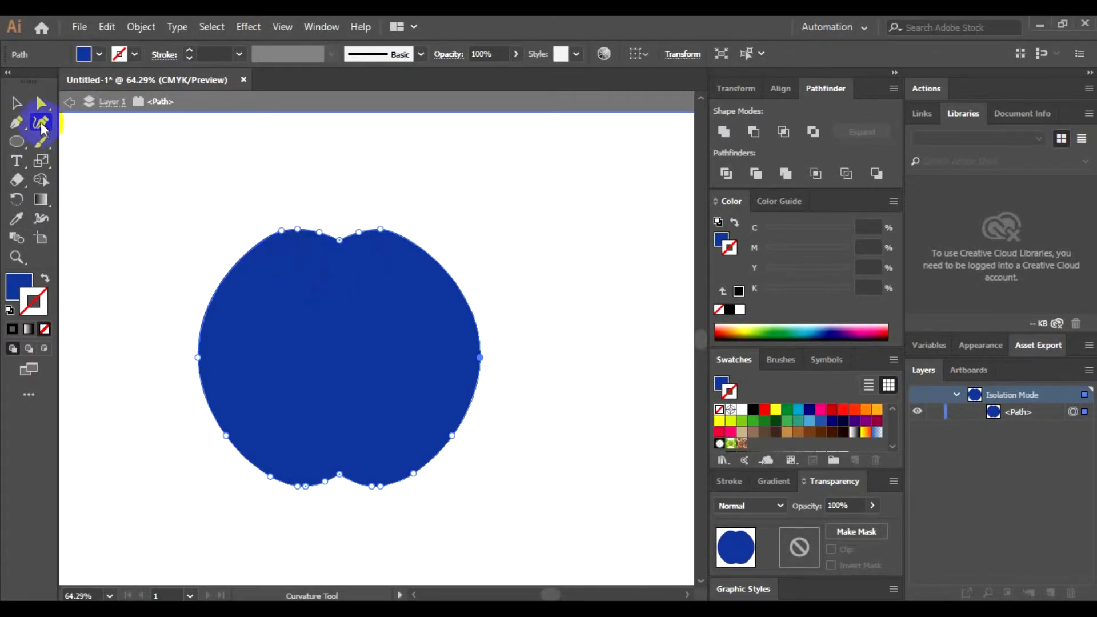
Lower the anchor points around the top notch with the Direct Selection tool to flatten the shape's upper edge.
{"action": "left_click", "coordinate": [40, 103]}
{"action": "left_click_drag", "start_coordinate": [238, 225], "coordinate": [343, 276]}
{"action": "left_click", "coordinate": [491, 285]}
{"action": "key", "text": "ctrl+z"}
{"action": "key", "text": "ctrl+z"}
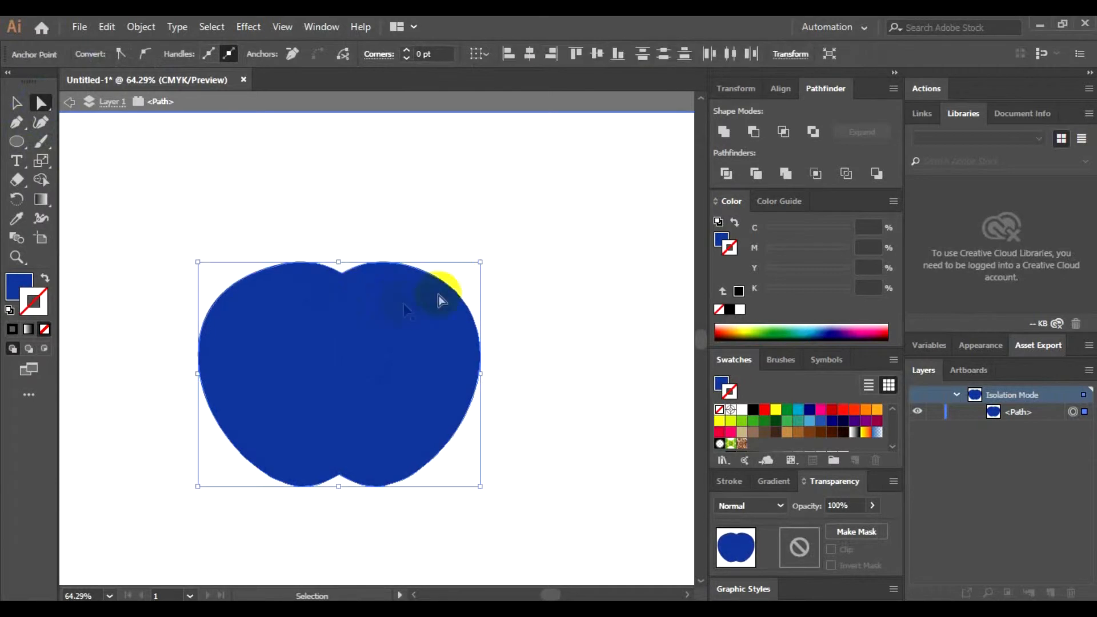
{"action": "left_click", "coordinate": [522, 355]}
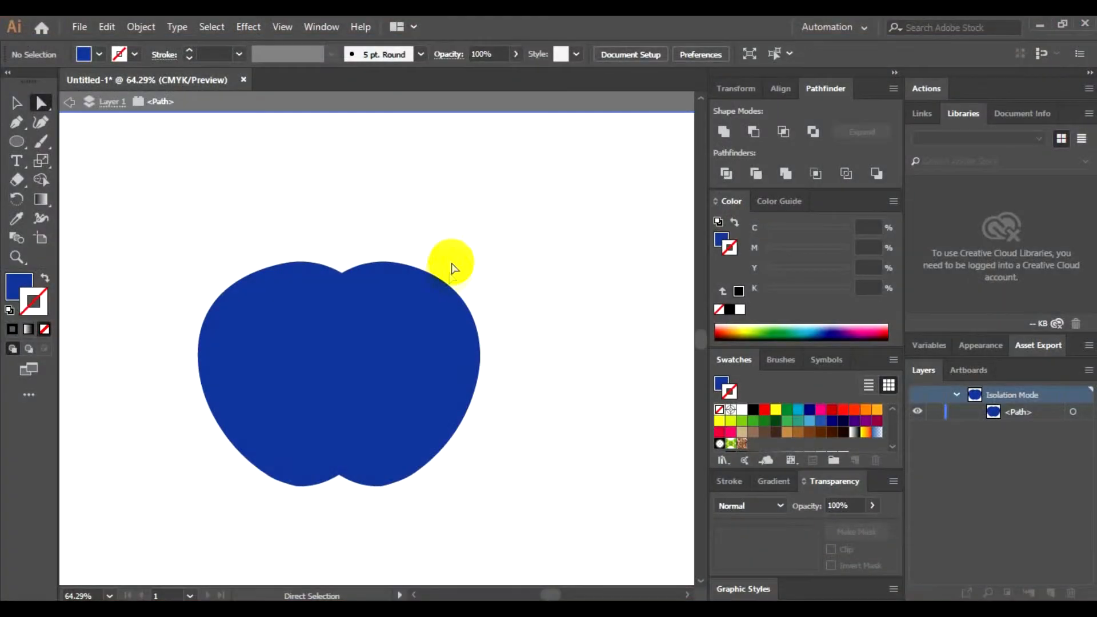
Draw an upright ellipse about 207 × 261 pt beside the blue shape and move it to overlap the shape's right side.
{"action": "left_click", "coordinate": [27, 101]}
{"action": "left_click", "coordinate": [17, 141]}
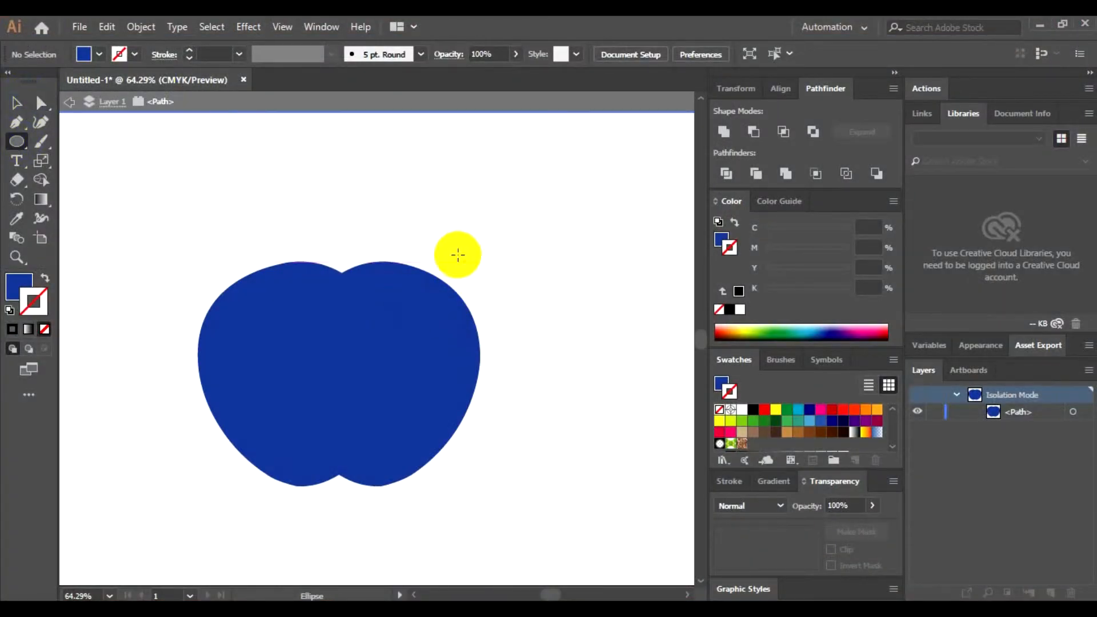
{"action": "left_click_drag", "start_coordinate": [505, 250], "coordinate": [673, 461]}
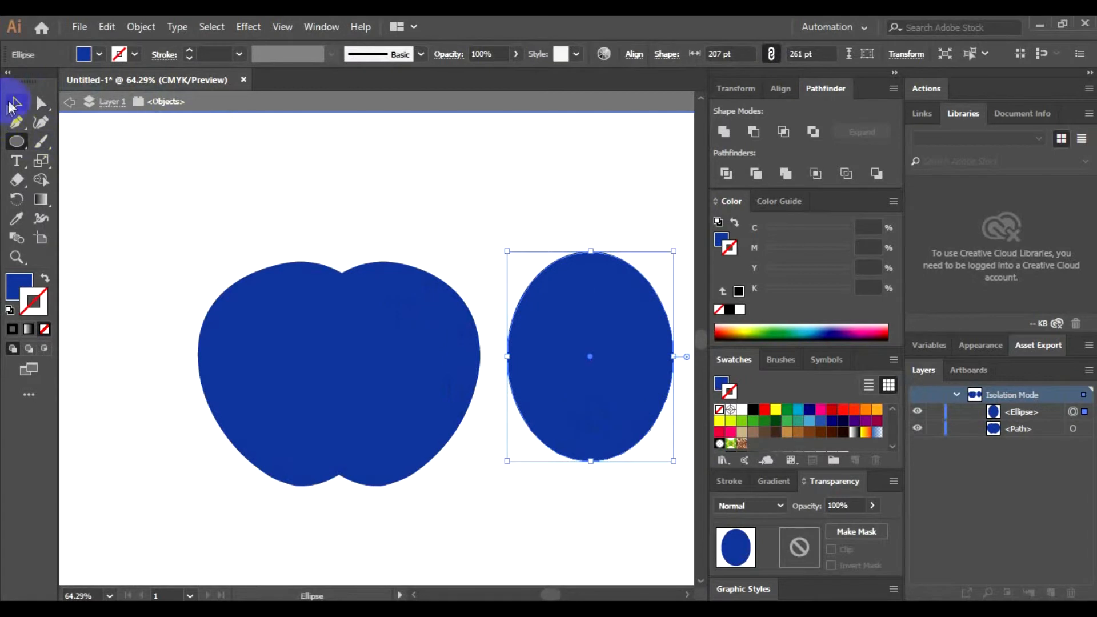
{"action": "left_click", "coordinate": [16, 103]}
{"action": "left_click_drag", "start_coordinate": [578, 401], "coordinate": [483, 404]}
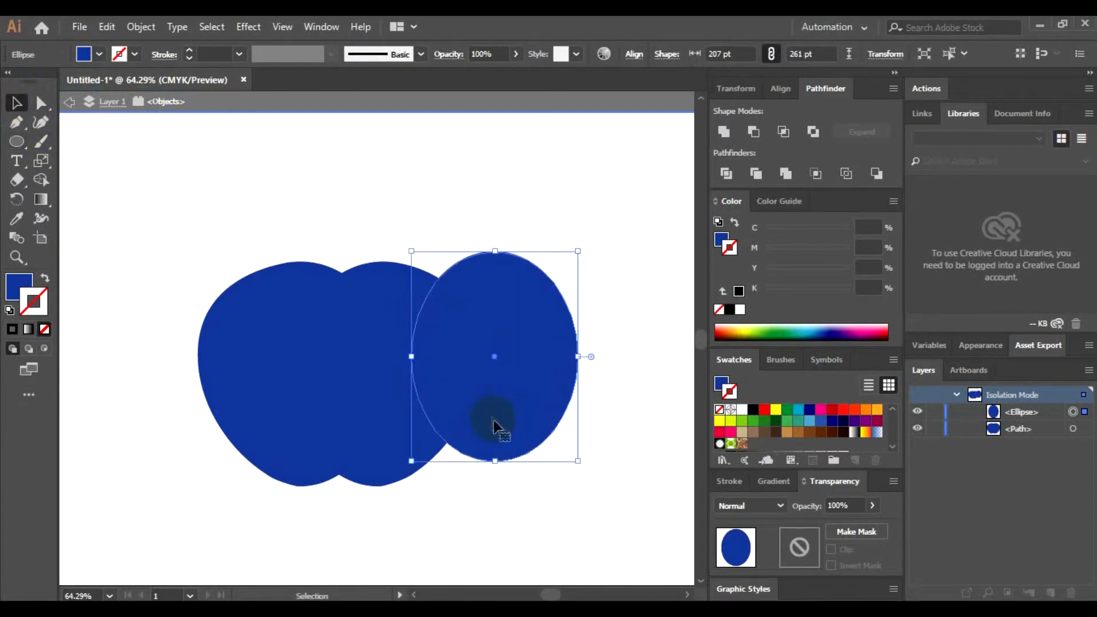
Fill the overlapping ellipse with white, leaving it without a stroke.
{"action": "left_click", "coordinate": [19, 286]}
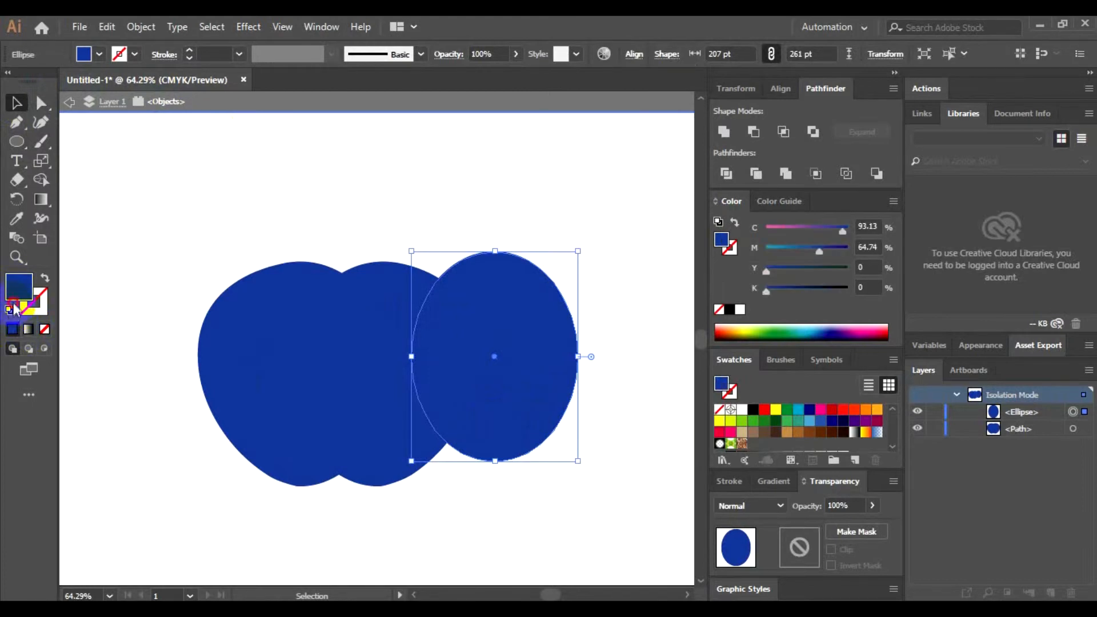
{"action": "double_click", "coordinate": [19, 287]}
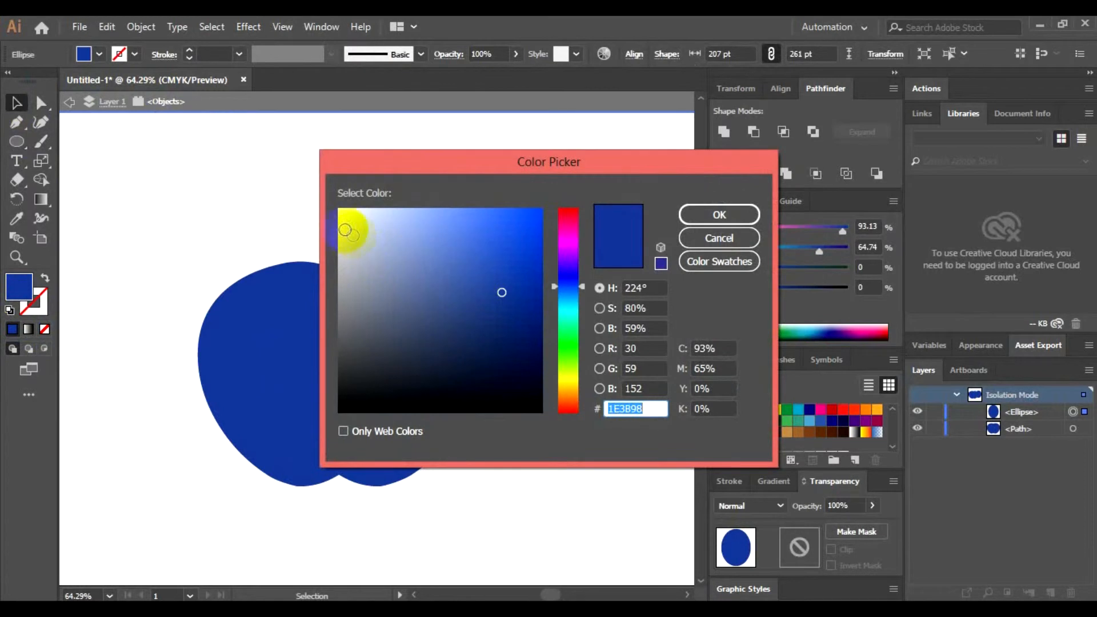
{"action": "left_click", "coordinate": [337, 210]}
{"action": "left_click", "coordinate": [704, 215]}
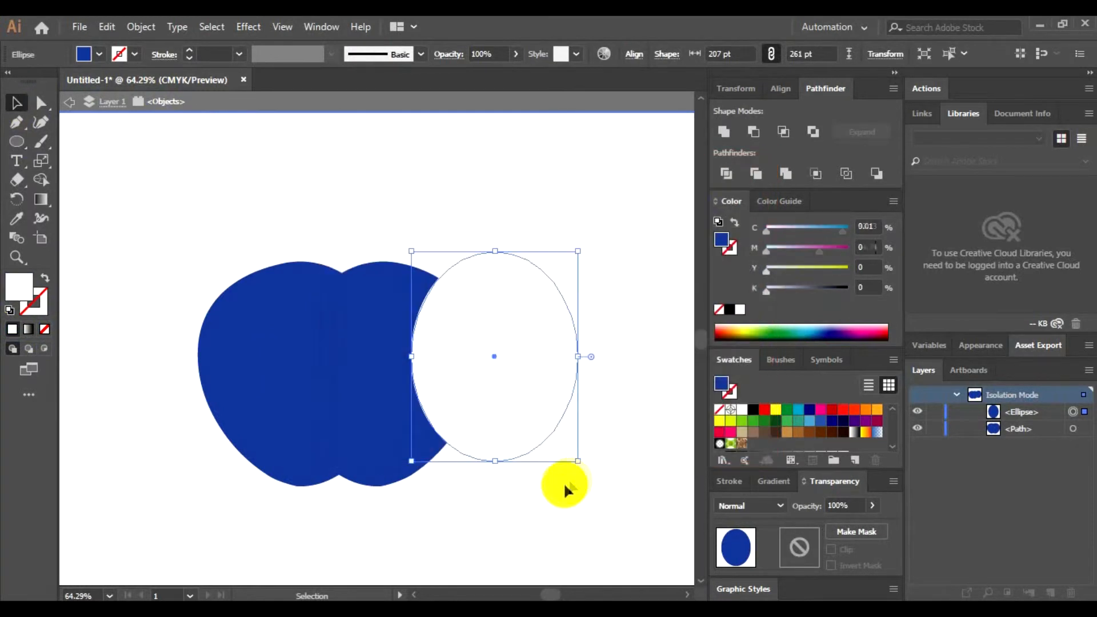
{"action": "left_click", "coordinate": [35, 309]}
{"action": "left_click", "coordinate": [522, 490]}
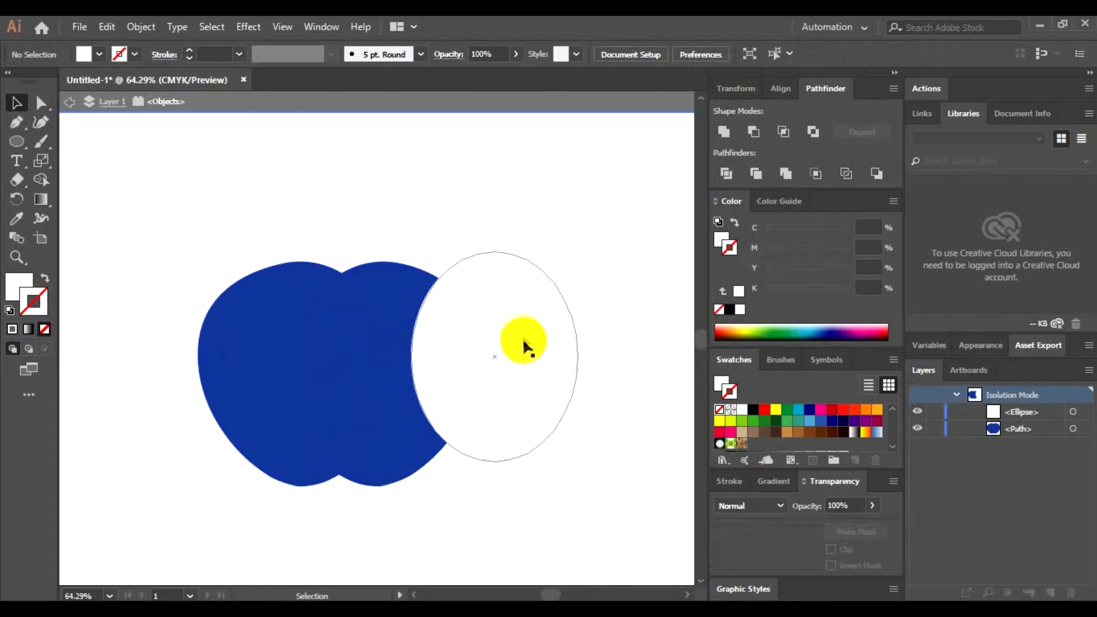
Shift the white ellipse slightly left and down to form the bite in the apple's right side.
{"action": "left_click_drag", "start_coordinate": [543, 361], "coordinate": [509, 384]}
{"action": "left_click", "coordinate": [588, 477]}
{"action": "left_click", "coordinate": [594, 338]}
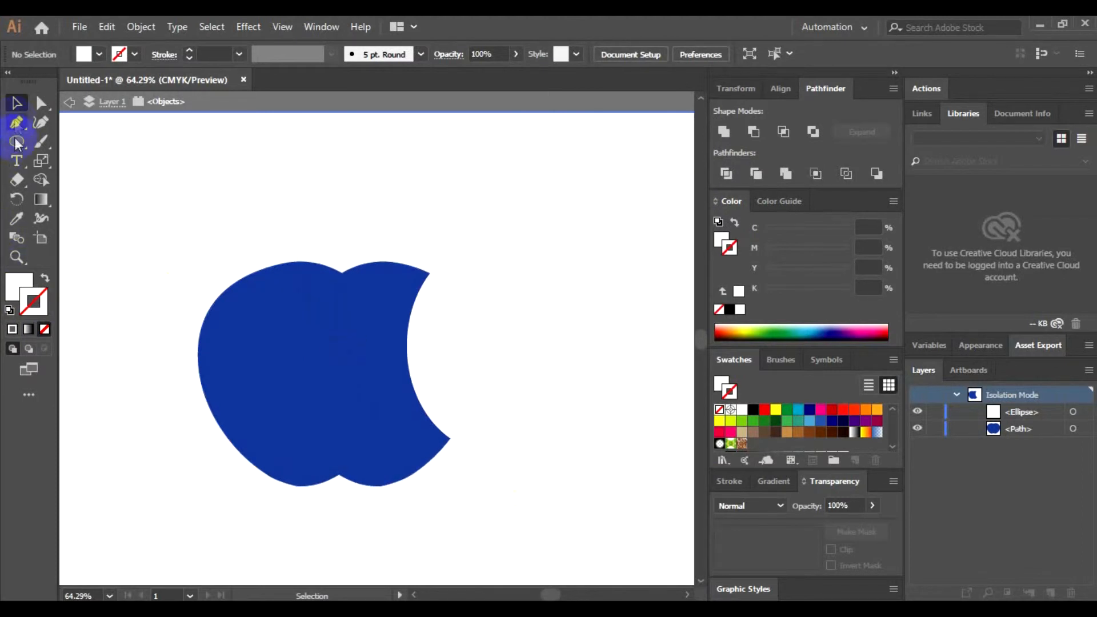
Draw an ellipse about 126 × 140 pt above the apple's top notch and fill it with near-black 000102.
{"action": "left_click_drag", "start_coordinate": [17, 144], "coordinate": [46, 160]}
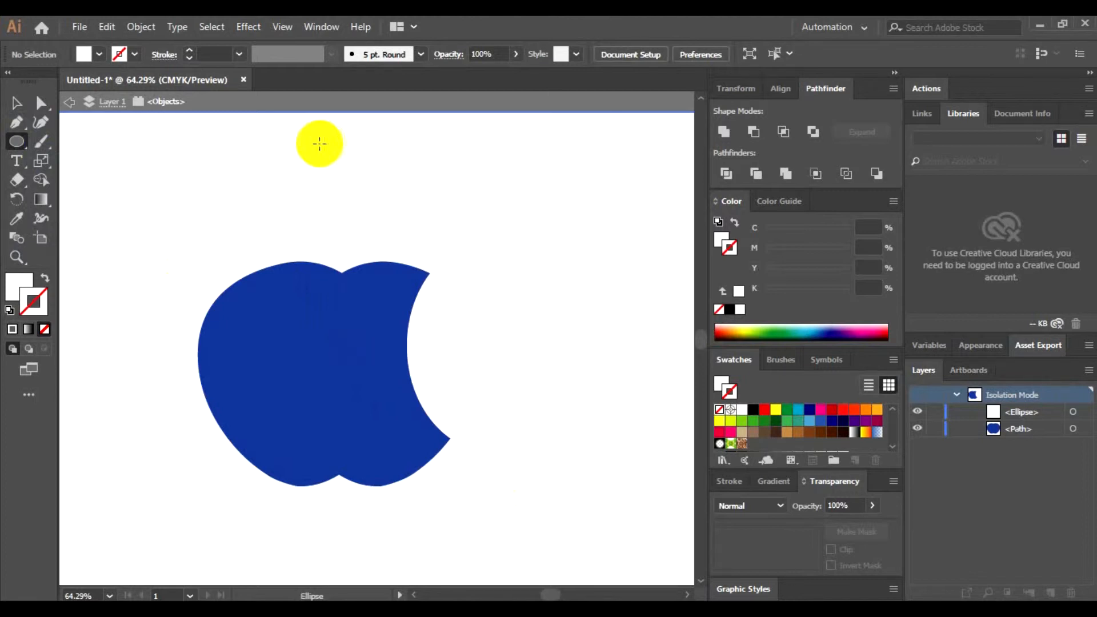
{"action": "left_click_drag", "start_coordinate": [301, 133], "coordinate": [403, 247]}
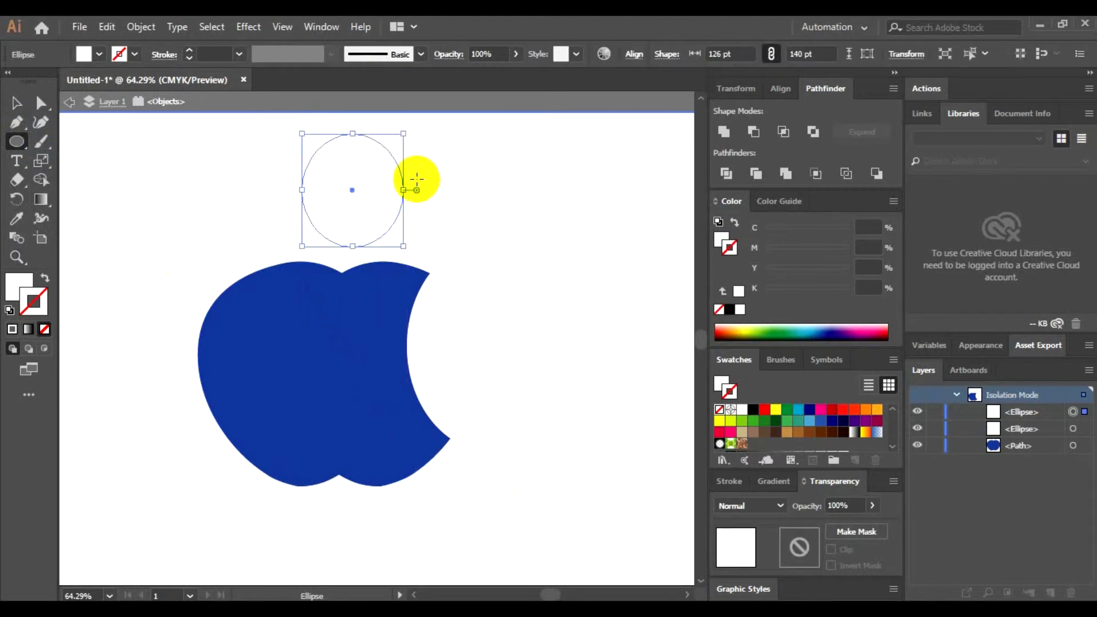
{"action": "left_click", "coordinate": [12, 288]}
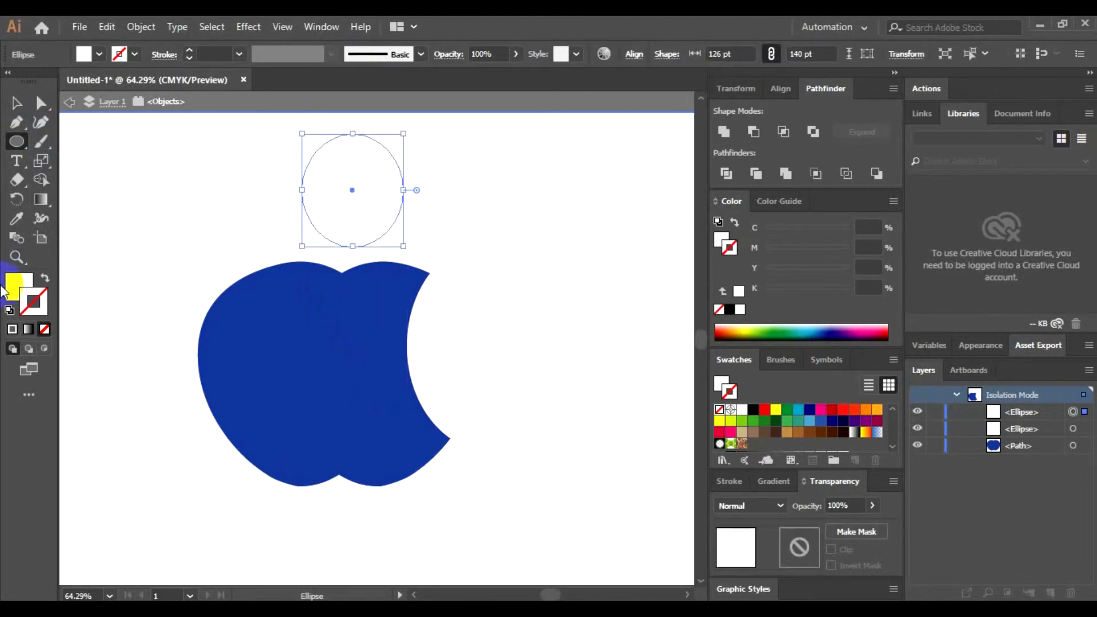
{"action": "double_click", "coordinate": [12, 288]}
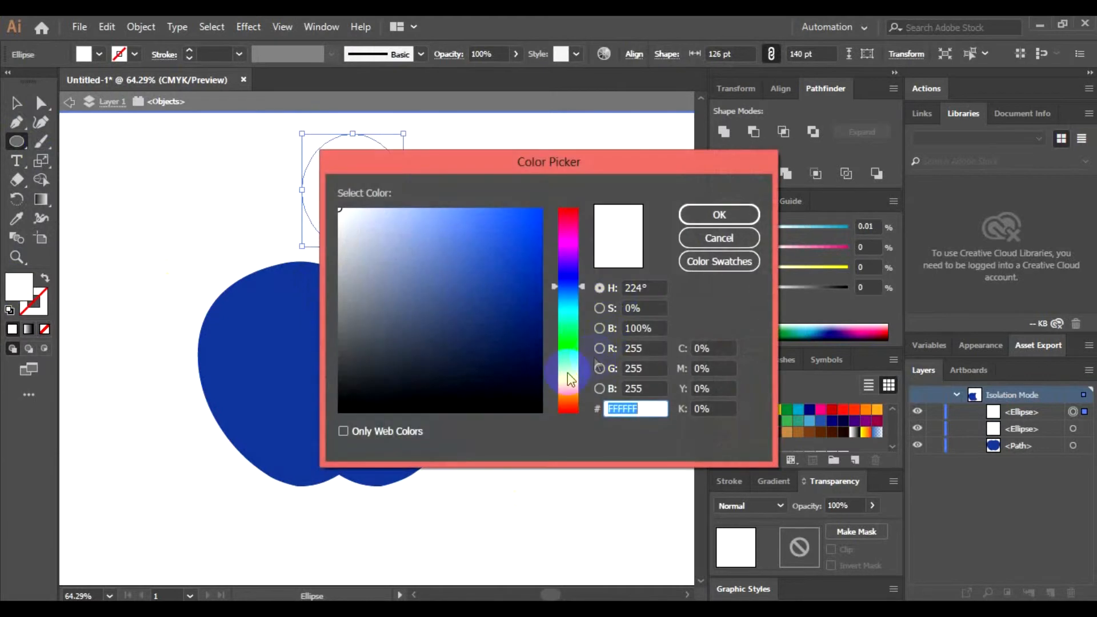
{"action": "left_click", "coordinate": [541, 411]}
{"action": "left_click", "coordinate": [720, 214]}
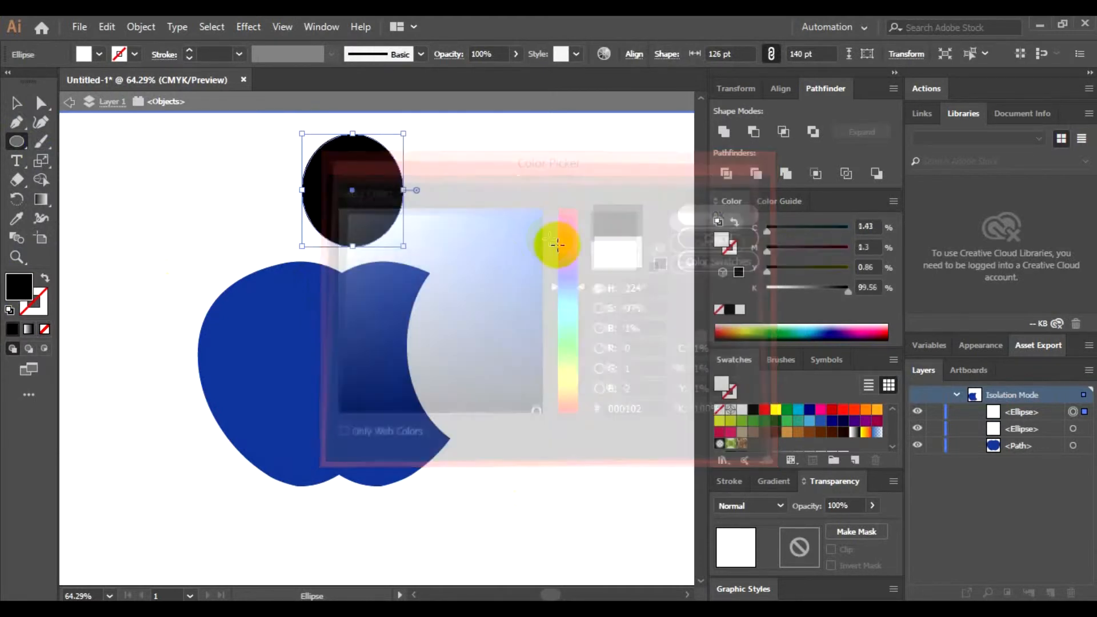
Duplicate the black ellipse and place the copy level with the original on its right, partly overlapping it.
{"action": "left_click", "coordinate": [33, 160]}
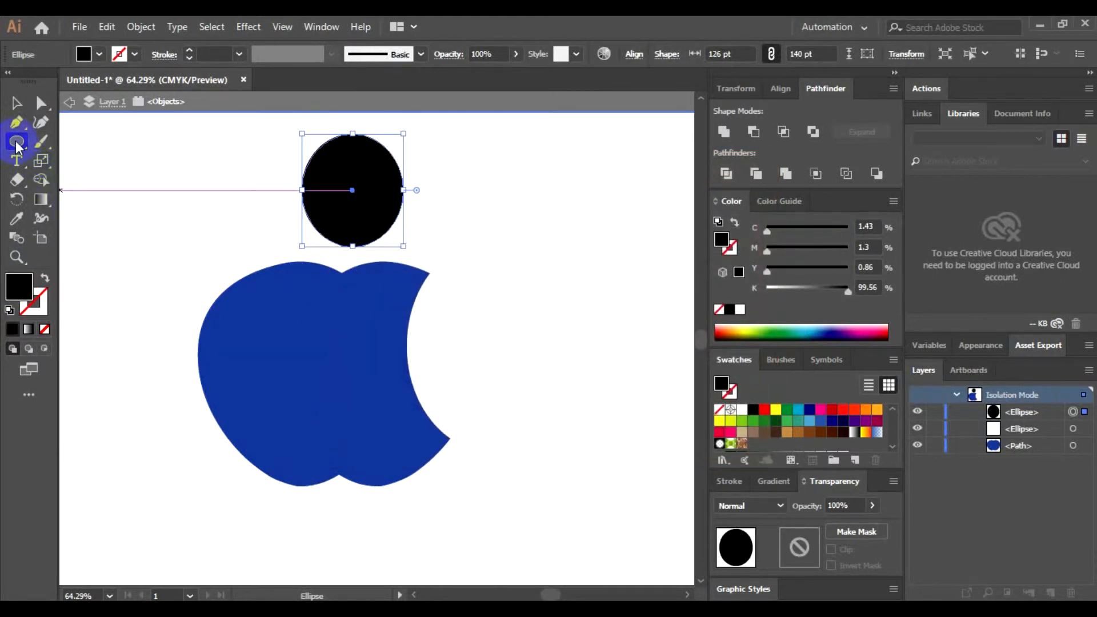
{"action": "left_click", "coordinate": [345, 155], "text": "ctrl"}
{"action": "key", "text": "ctrl+c"}
{"action": "key", "text": "ctrl+v"}
{"action": "left_click", "coordinate": [16, 103]}
{"action": "left_click_drag", "start_coordinate": [368, 363], "coordinate": [410, 215]}
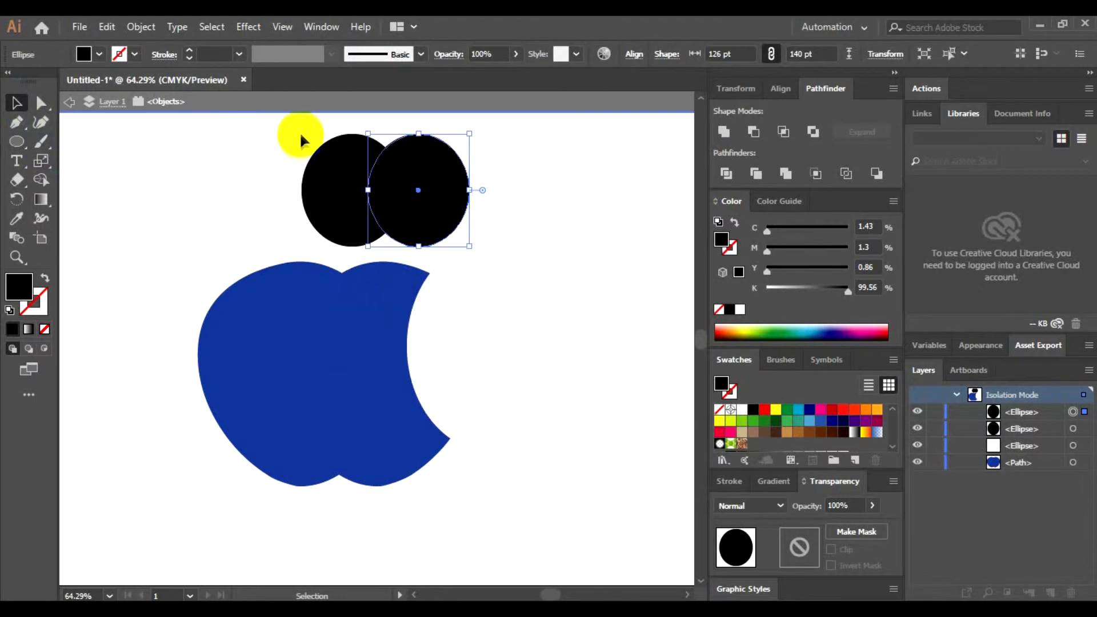
Intersect the two black ellipses into a leaf, and tilt it to the right just above the apple's top notch.
{"action": "left_click_drag", "start_coordinate": [299, 130], "coordinate": [497, 217]}
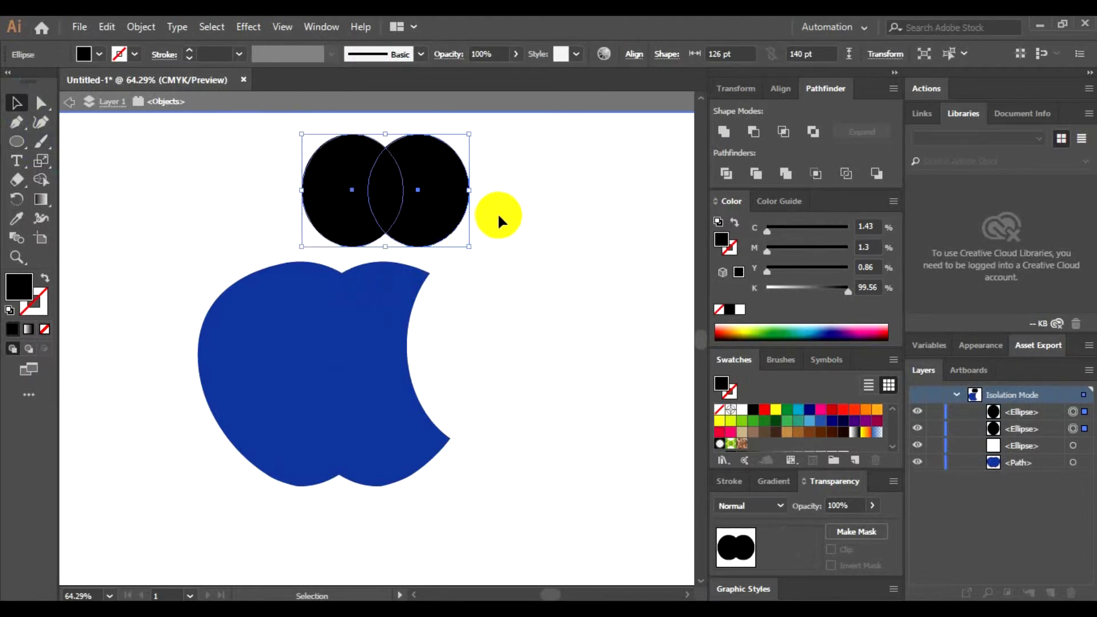
{"action": "left_click", "coordinate": [780, 133]}
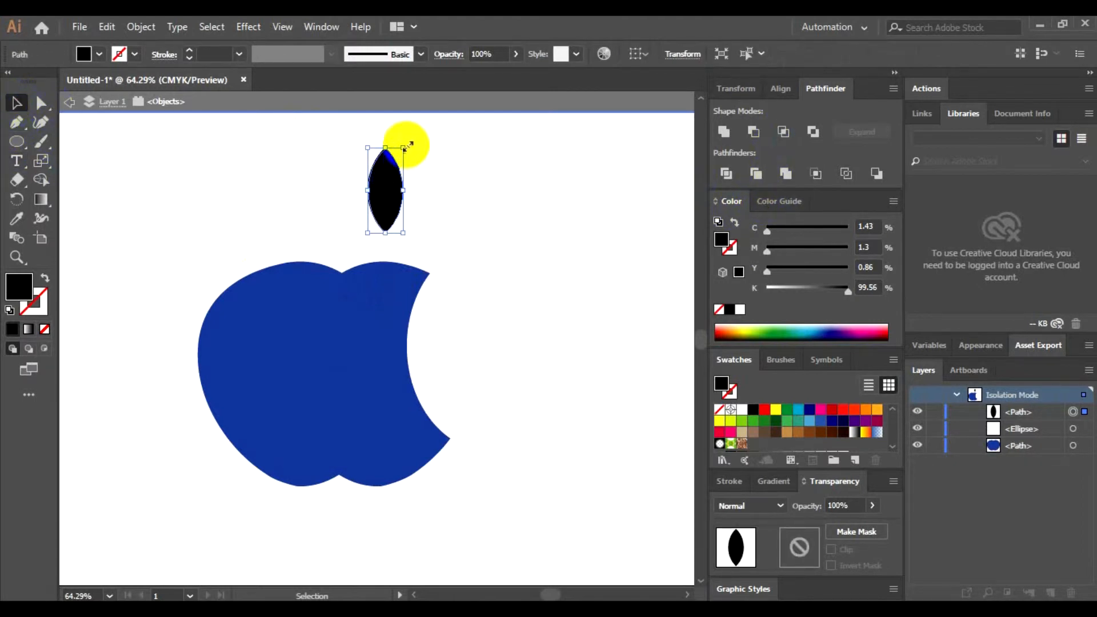
{"action": "left_click_drag", "start_coordinate": [407, 139], "coordinate": [372, 214]}
{"action": "left_click", "coordinate": [436, 249]}
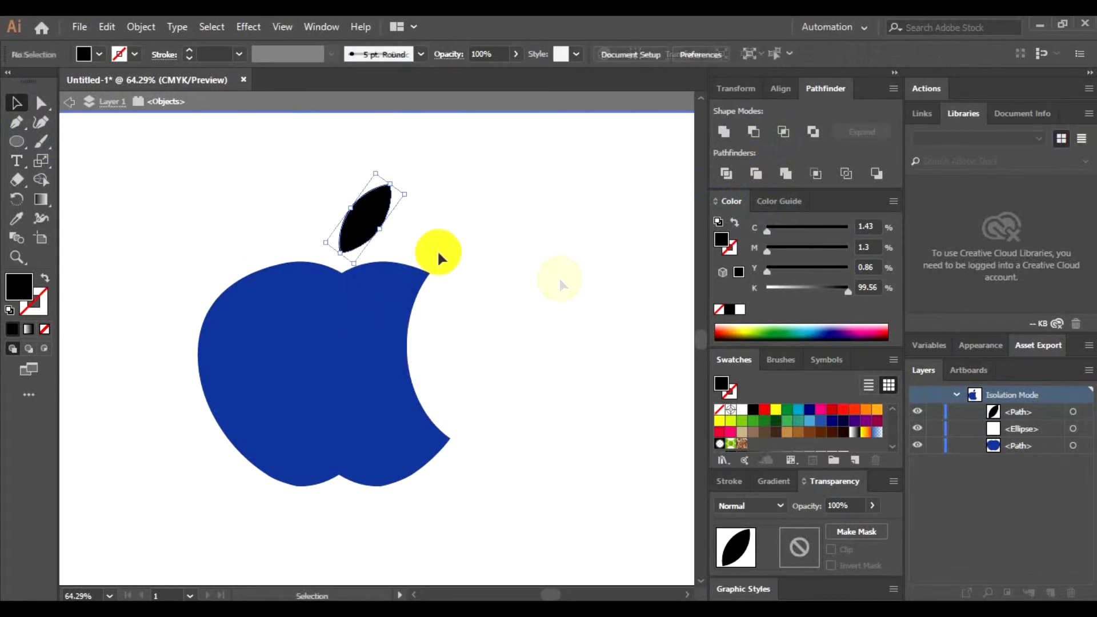
{"action": "double_click", "coordinate": [369, 220]}
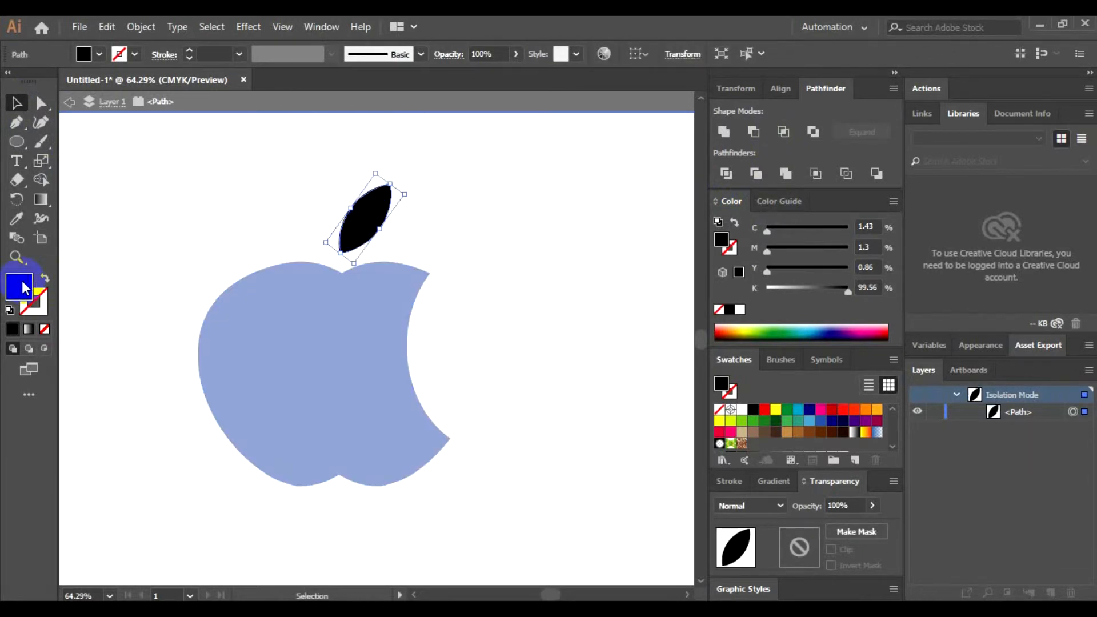
{"action": "left_click", "coordinate": [17, 237]}
{"action": "left_click", "coordinate": [372, 220]}
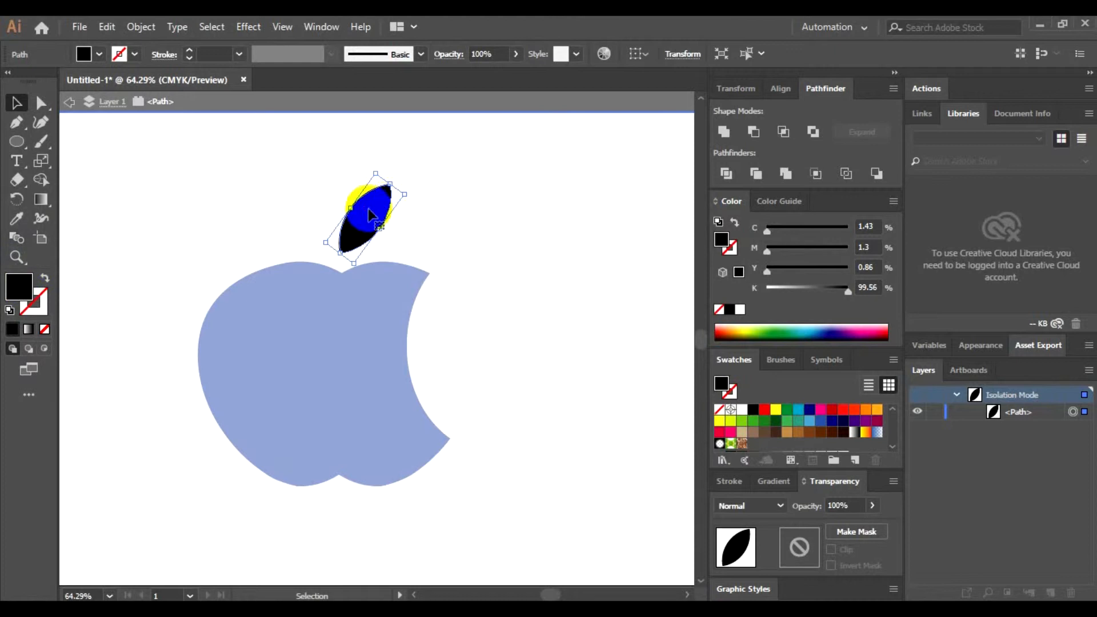
{"action": "left_click", "coordinate": [421, 216]}
{"action": "left_click", "coordinate": [383, 218]}
{"action": "key", "text": "ctrl+shift+a"}
Exit isolation mode and recolour the leaf with the apple's blue using the Eyedropper.
{"action": "left_click", "coordinate": [417, 288]}
{"action": "double_click", "coordinate": [417, 287]}
{"action": "left_click", "coordinate": [379, 227]}
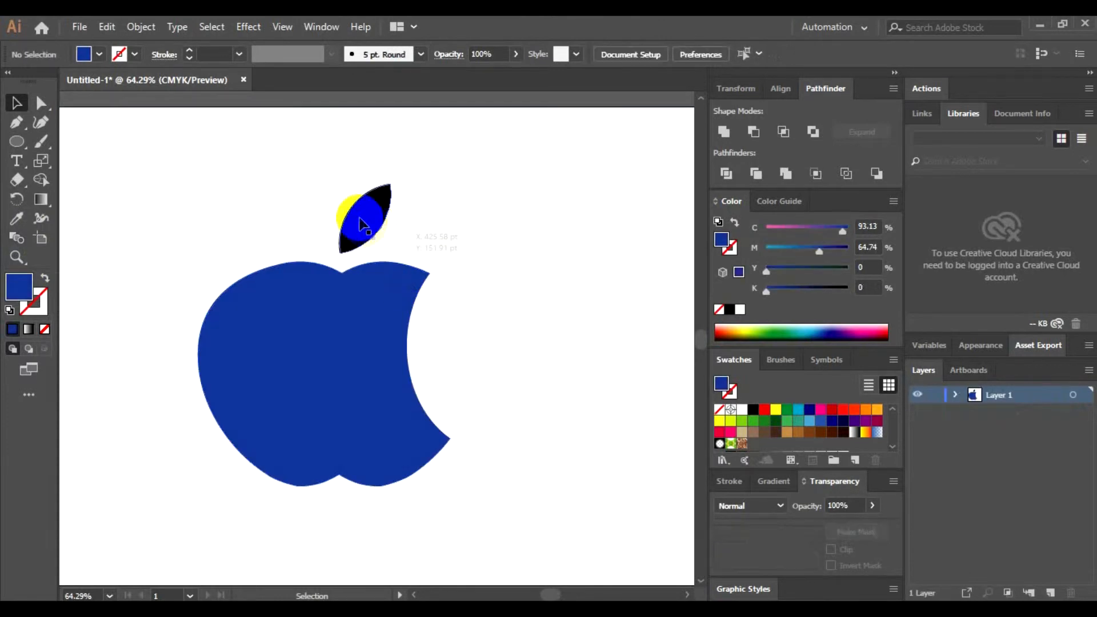
{"action": "left_click", "coordinate": [29, 217]}
{"action": "left_click", "coordinate": [238, 352]}
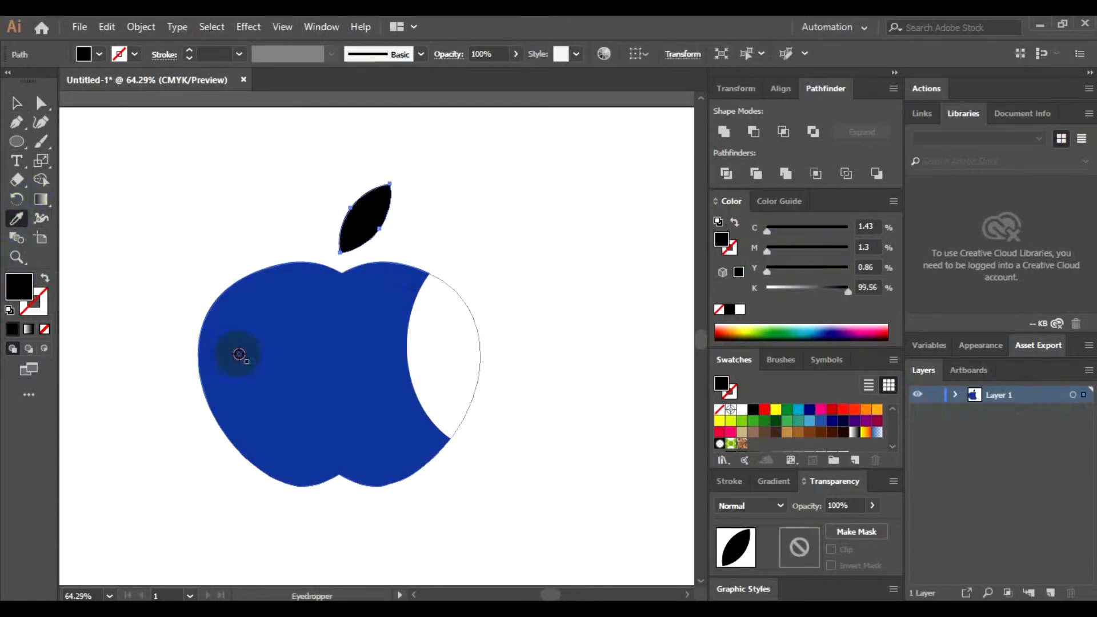
{"action": "left_click", "coordinate": [29, 105]}
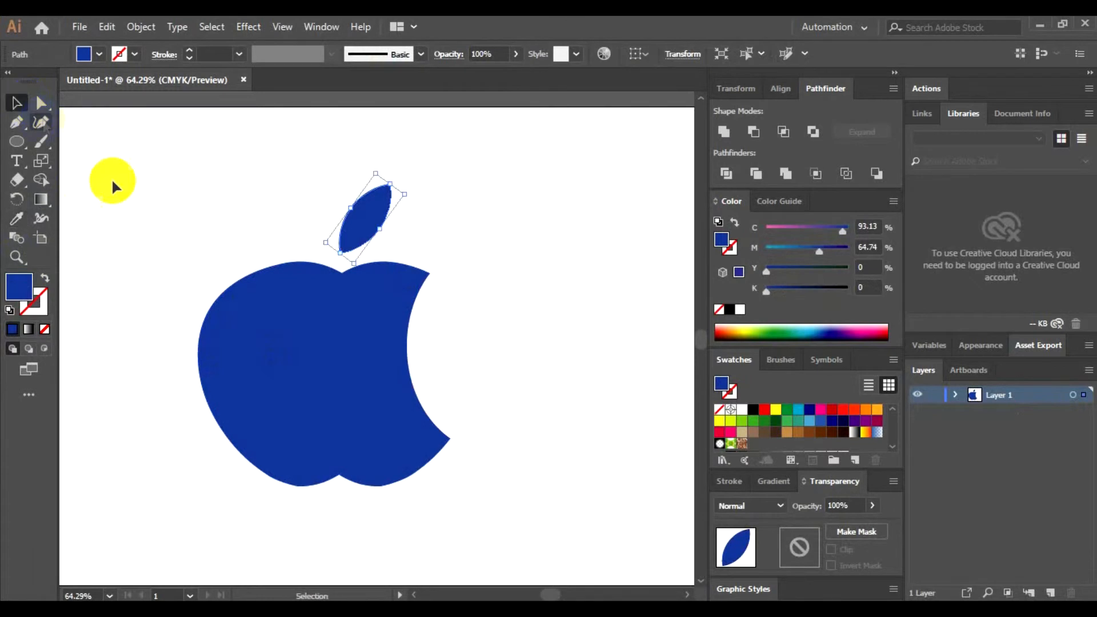
{"action": "left_click", "coordinate": [604, 337]}
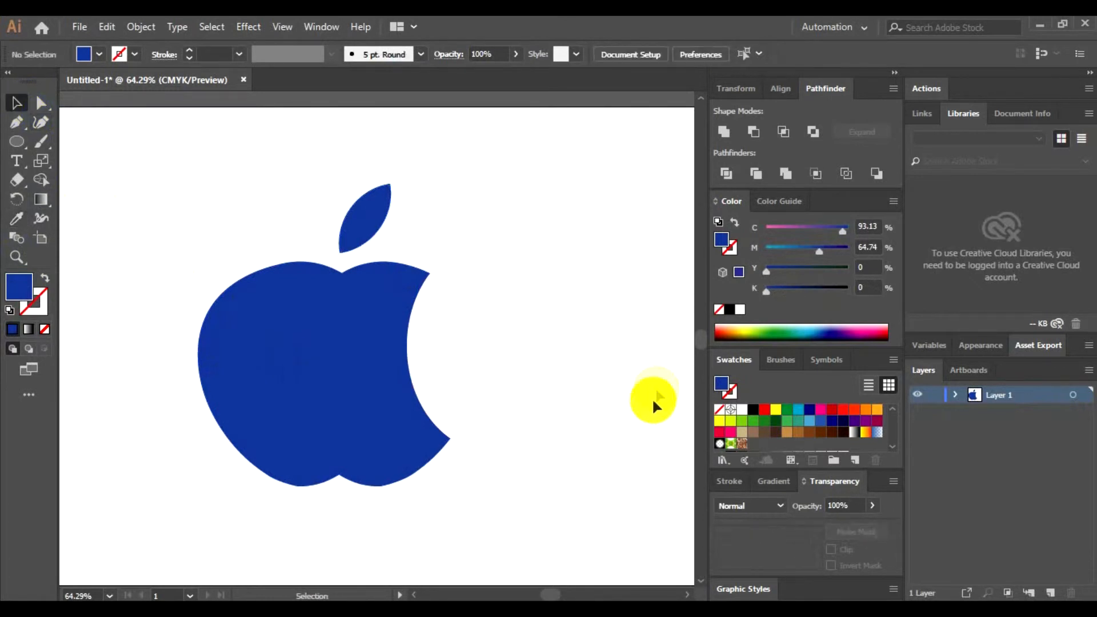
Move the leaf straight down about 12 pt, closer to the apple's top notch.
{"action": "left_click", "coordinate": [367, 228]}
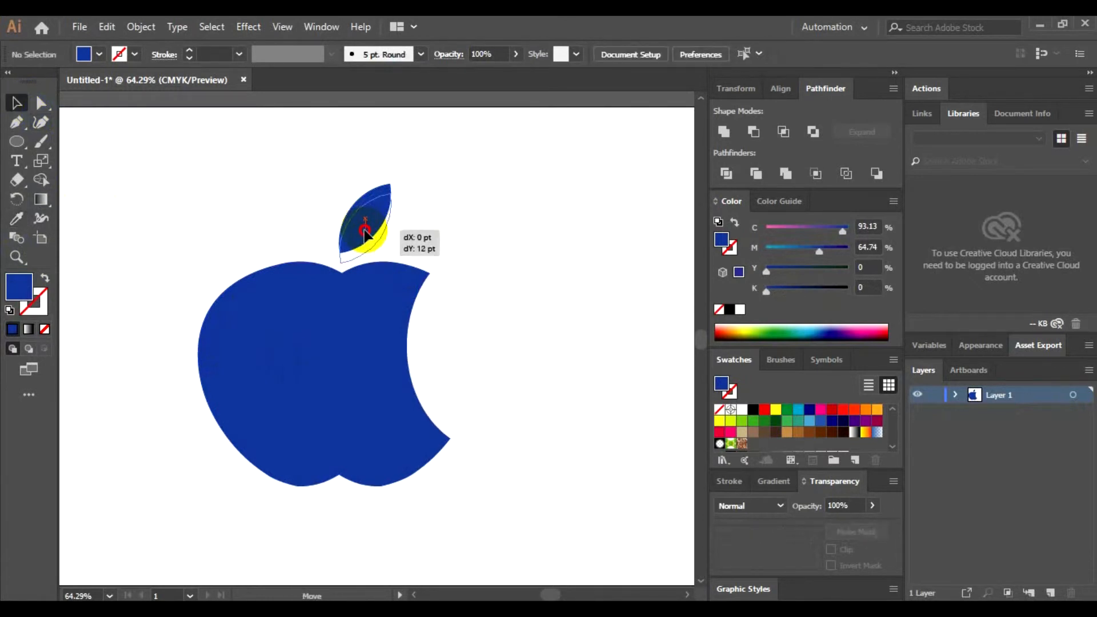
{"action": "left_click", "coordinate": [516, 248]}
{"action": "left_click", "coordinate": [628, 457]}
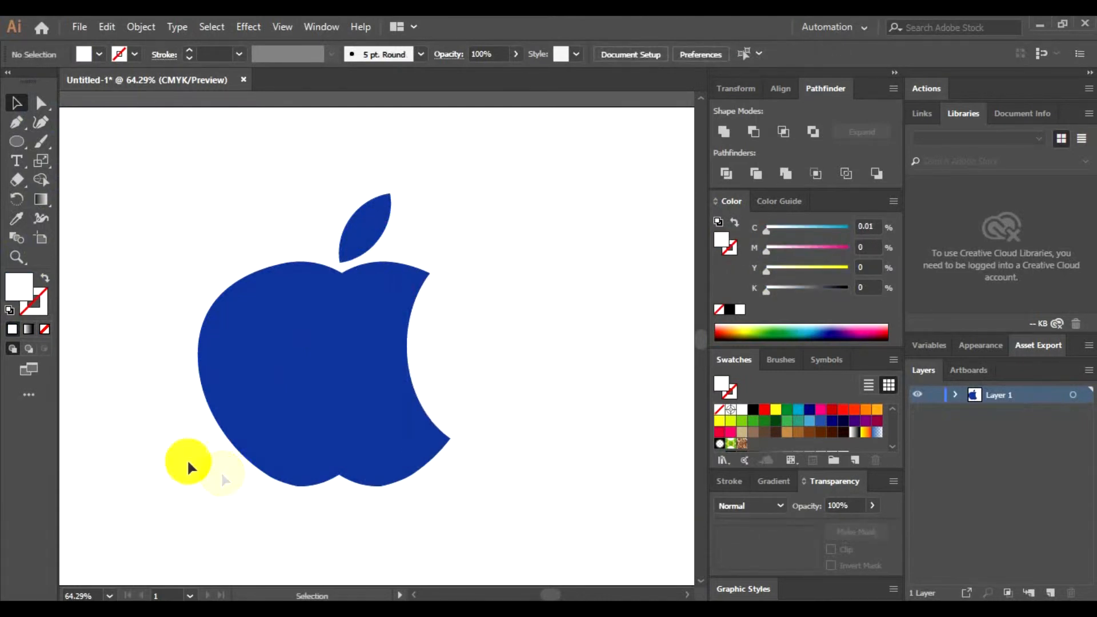
{"action": "scroll", "coordinate": [311, 534], "scroll_direction": "down", "scroll_amount": 2}
{"action": "scroll", "coordinate": [320, 528], "scroll_direction": "up", "scroll_amount": 2}
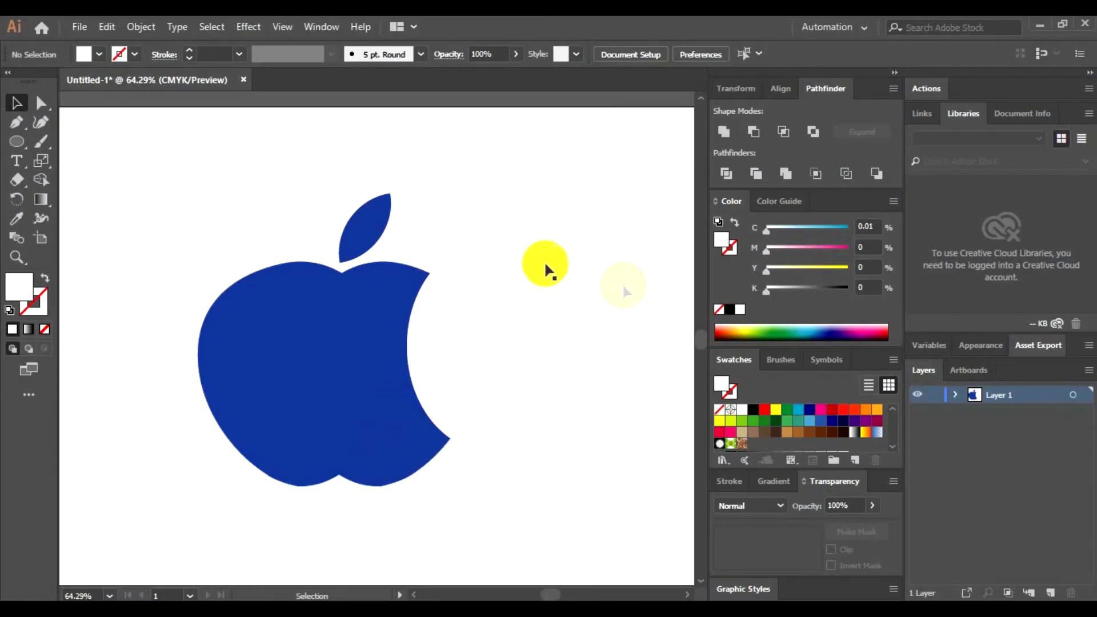
Add the point text "IOS" below the apple.
{"action": "left_click", "coordinate": [18, 161]}
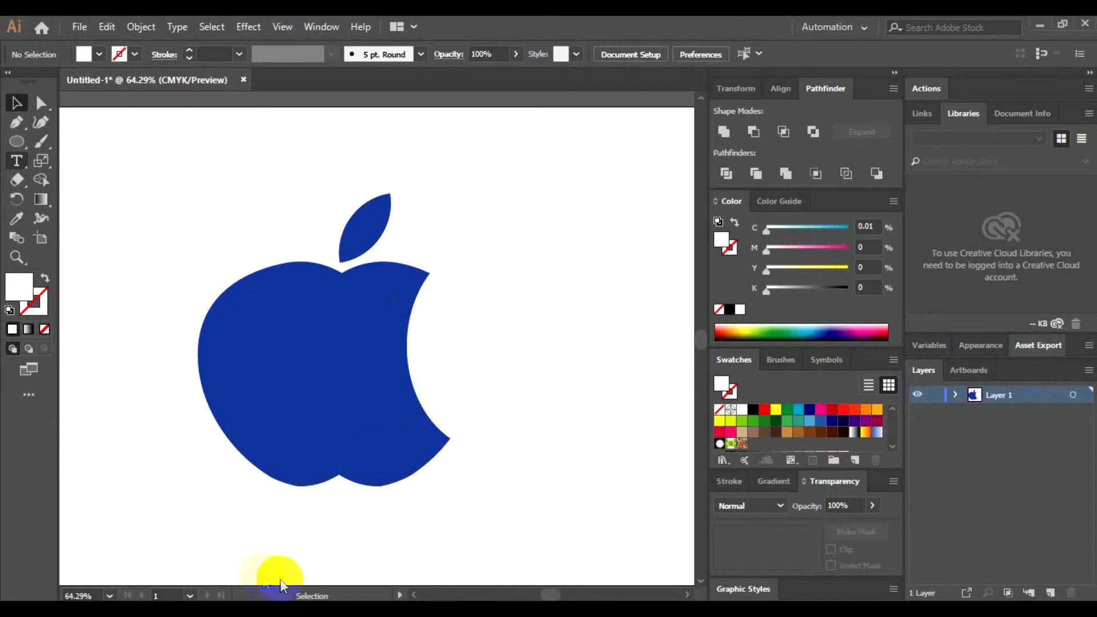
{"action": "left_click", "coordinate": [255, 517]}
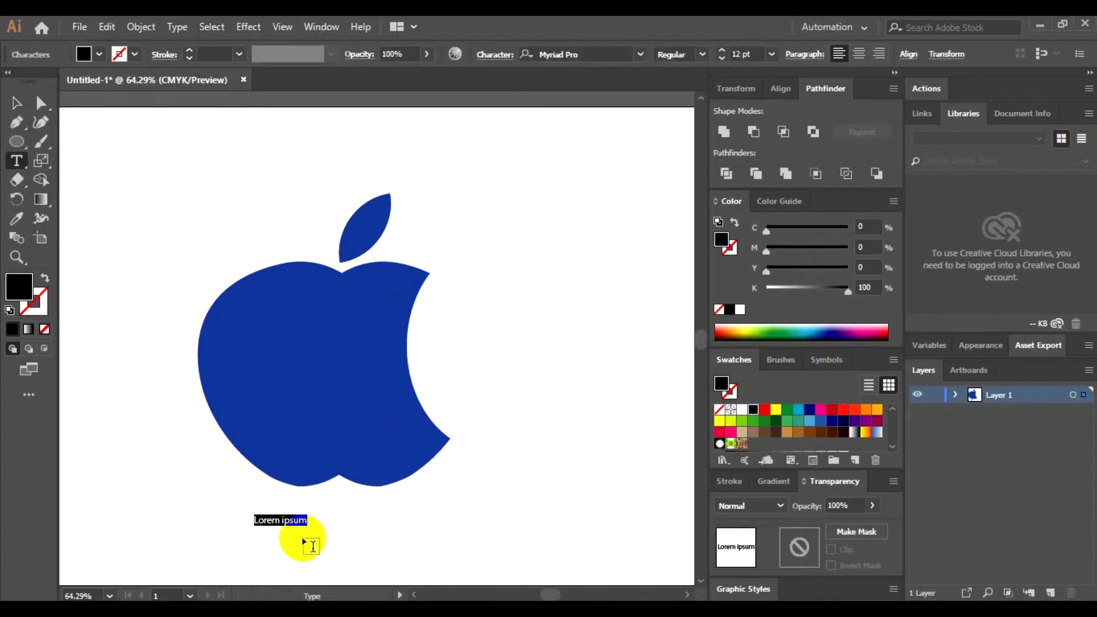
{"action": "key", "text": "BackSpace"}
{"action": "type", "text": "IOS"}
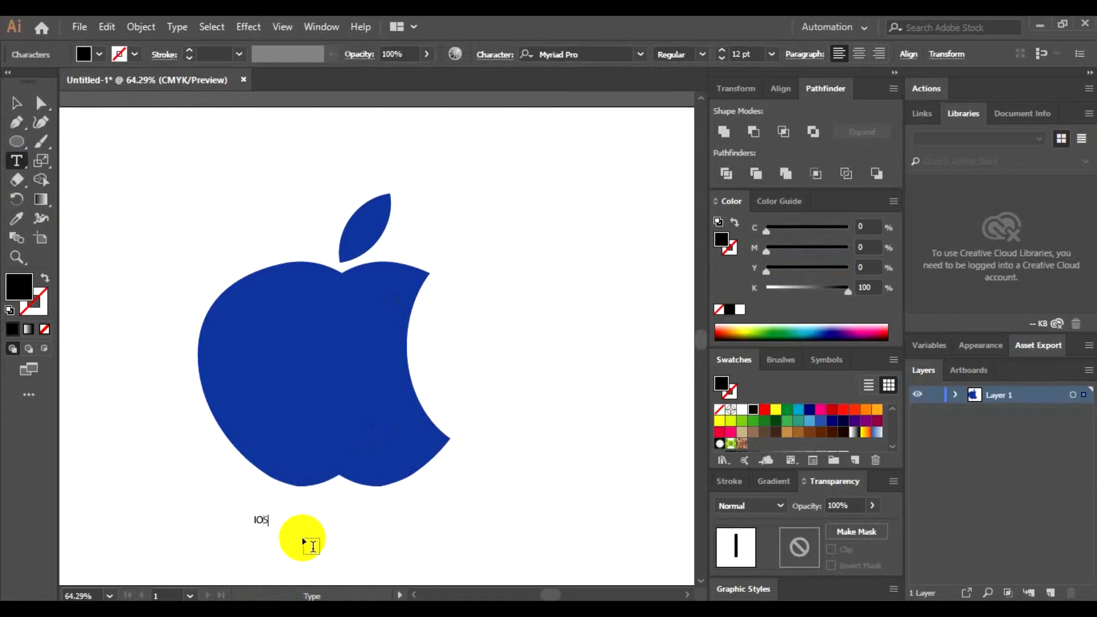
Set the IOS text's font size to 100 pt and centre it just beneath the apple.
{"action": "left_click", "coordinate": [278, 508]}
{"action": "left_click_drag", "start_coordinate": [278, 509], "coordinate": [253, 520]}
{"action": "key", "text": "ctrl+z"}
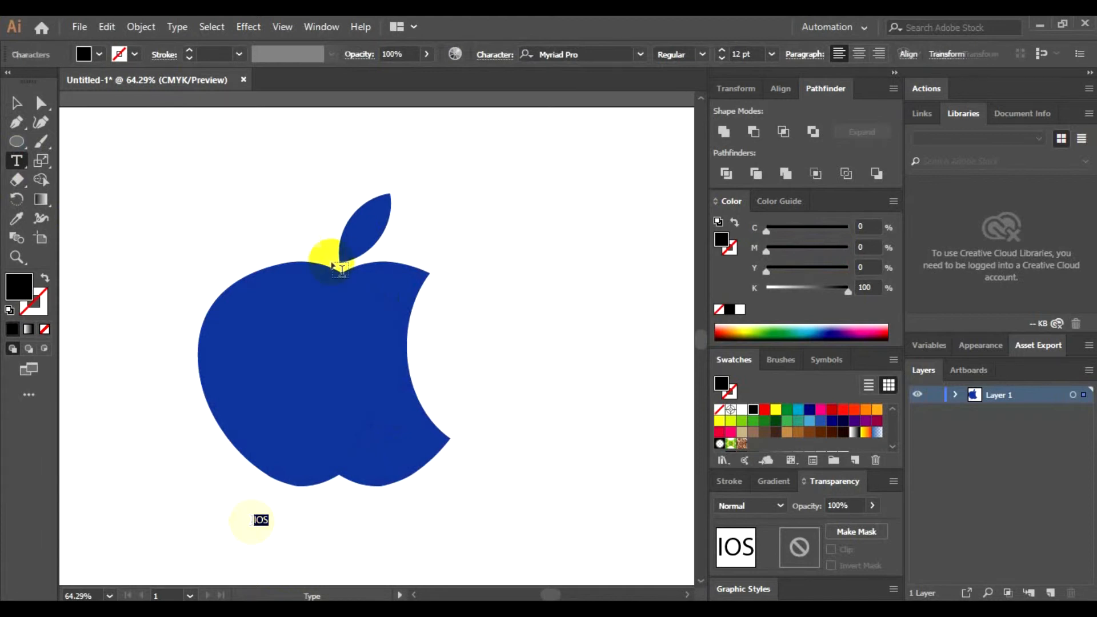
{"action": "left_click", "coordinate": [766, 55]}
{"action": "left_click", "coordinate": [795, 341]}
{"action": "left_click", "coordinate": [860, 53]}
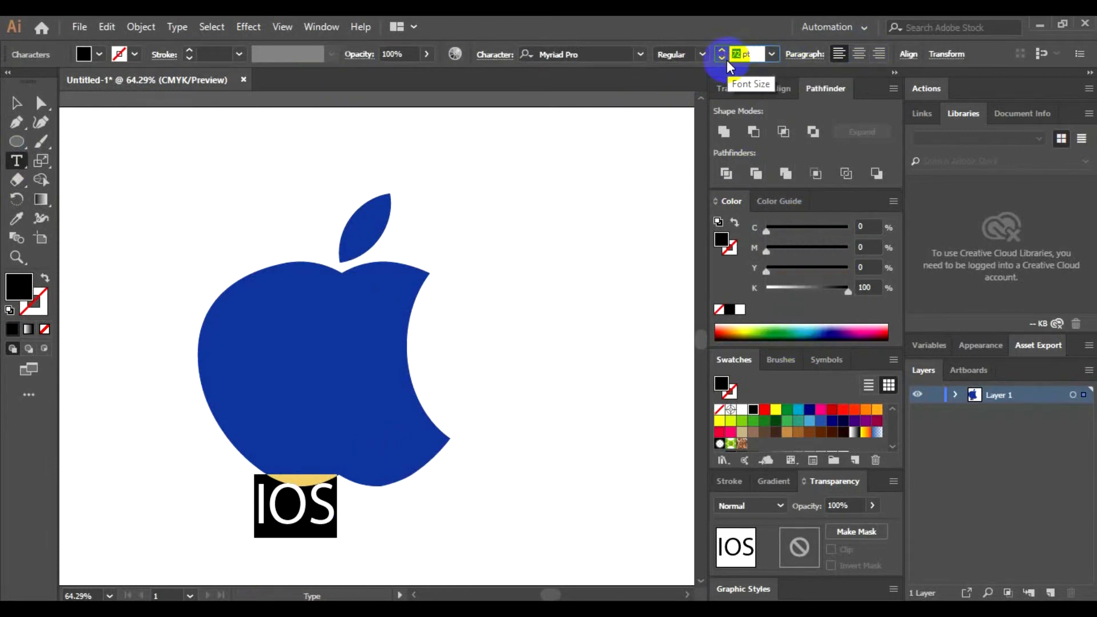
{"action": "type", "text": "100"}
{"action": "key", "text": "Return"}
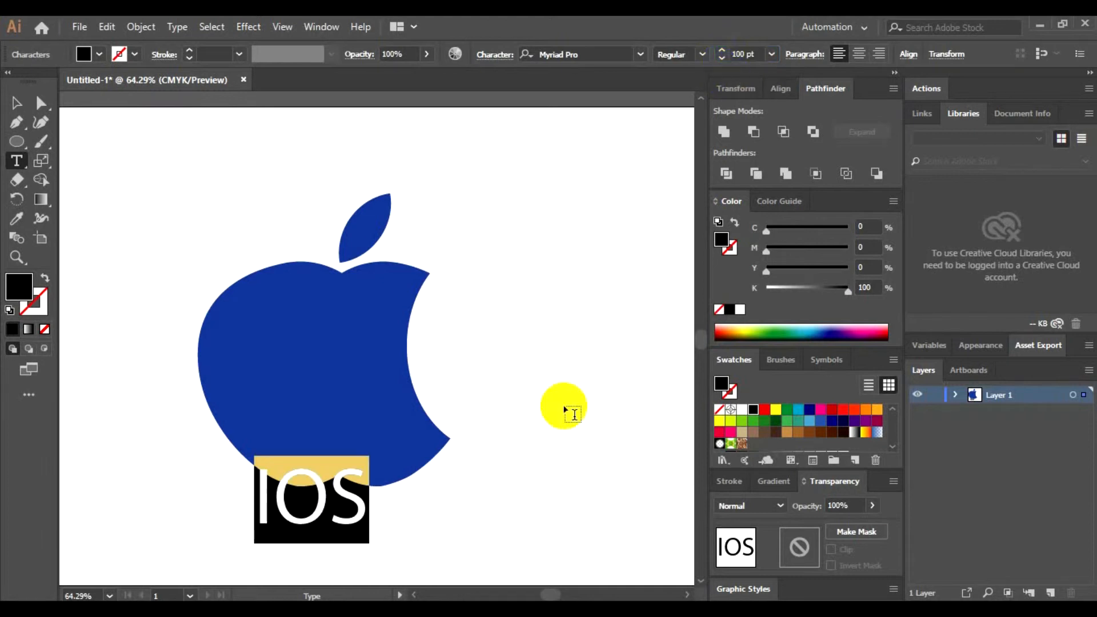
{"action": "left_click", "coordinate": [26, 101]}
{"action": "left_click_drag", "start_coordinate": [356, 532], "coordinate": [382, 556]}
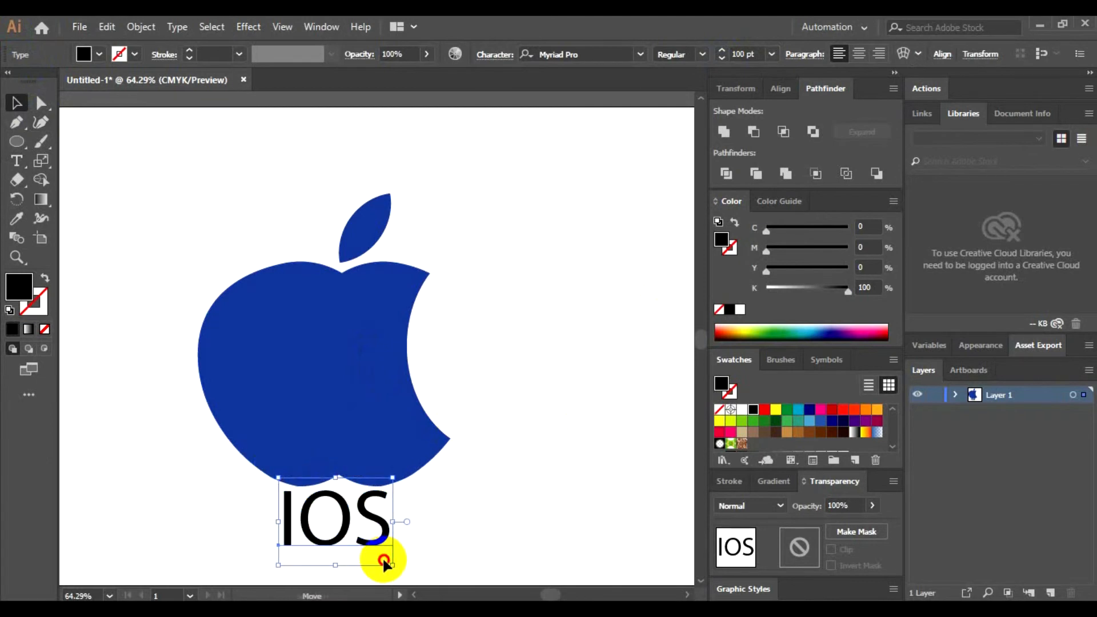
Change the IOS text's font to Algerian and move it slightly lower beneath the apple.
{"action": "double_click", "coordinate": [383, 529]}
{"action": "double_click", "coordinate": [383, 529]}
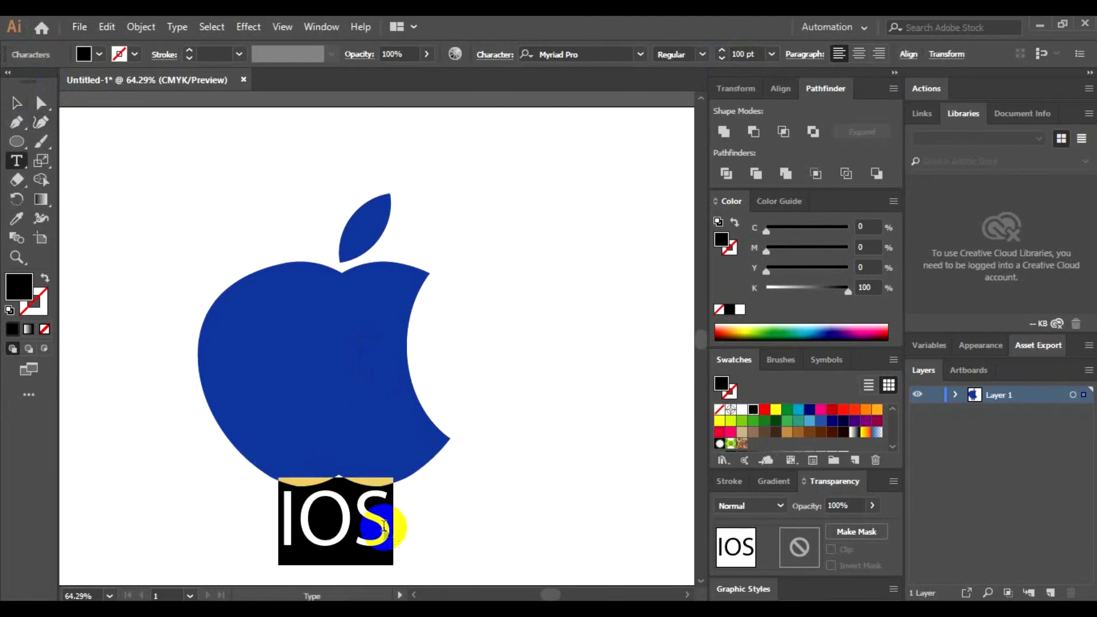
{"action": "left_click", "coordinate": [641, 54]}
{"action": "left_click", "coordinate": [648, 54]}
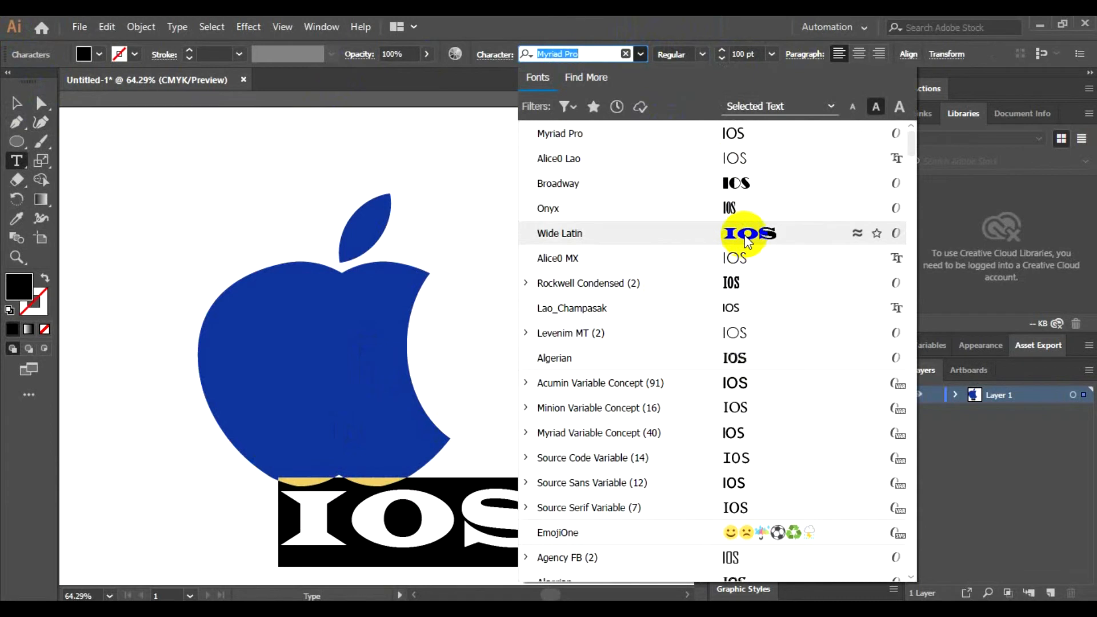
{"action": "left_click", "coordinate": [735, 357]}
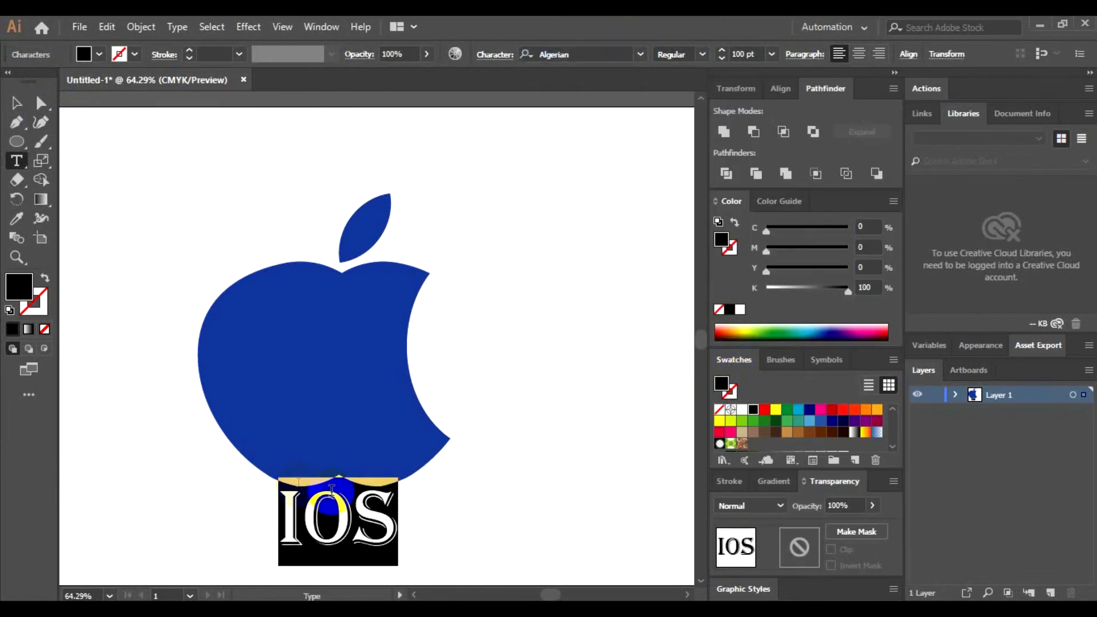
{"action": "left_click", "coordinate": [16, 103]}
{"action": "left_click", "coordinate": [104, 232]}
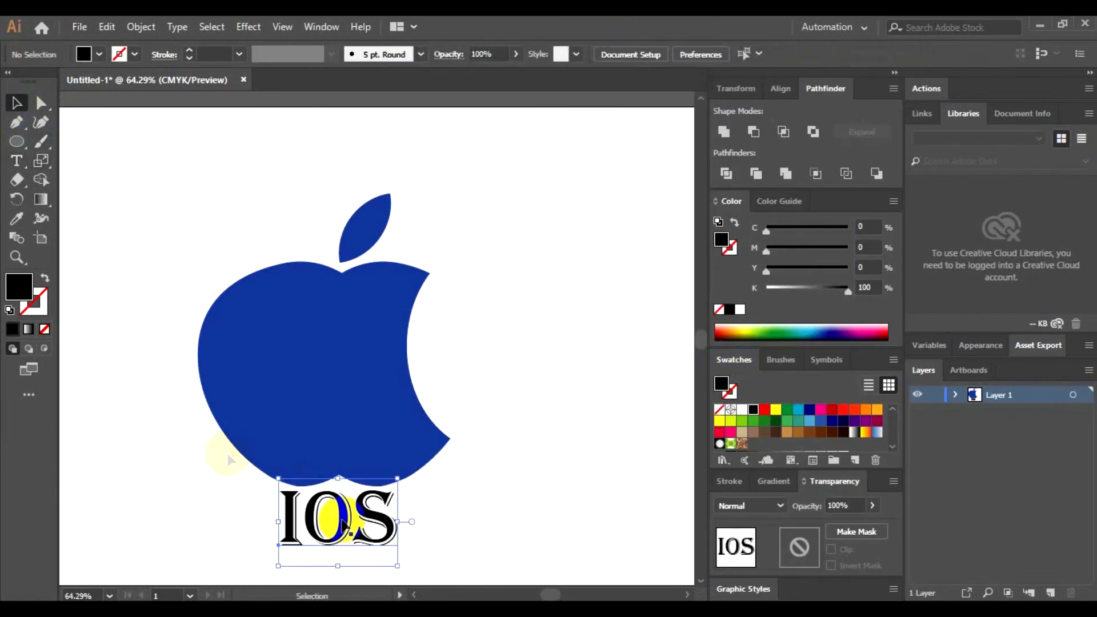
{"action": "left_click_drag", "start_coordinate": [344, 556], "coordinate": [345, 568]}
{"action": "left_click", "coordinate": [509, 496]}
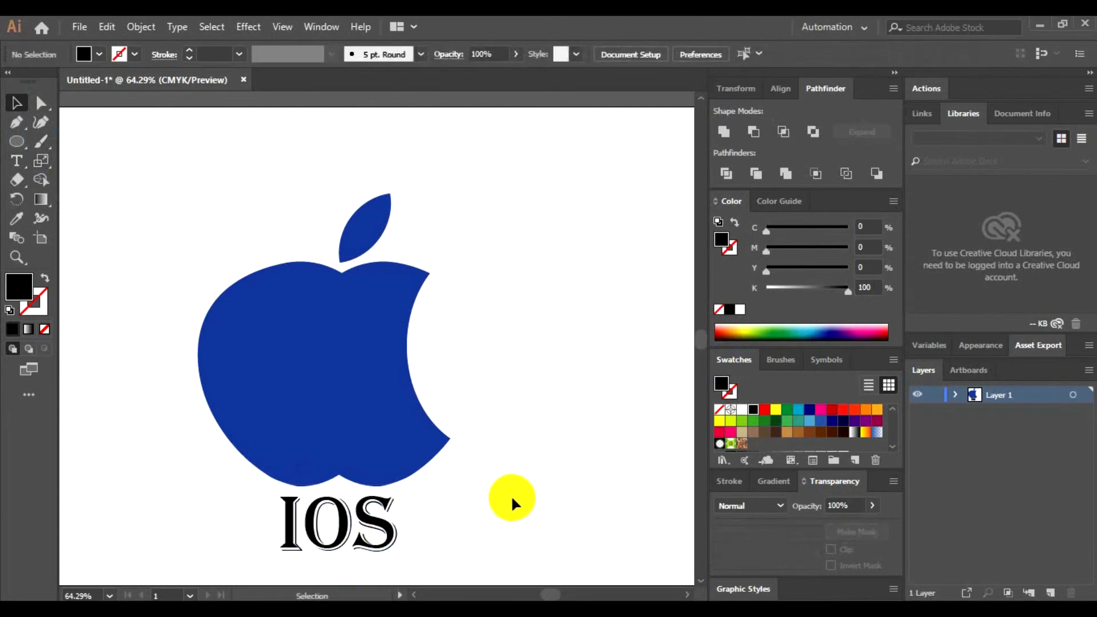
Recolour the IOS text with the apple's blue using the Eyedropper, and deselect it.
{"action": "double_click", "coordinate": [390, 535]}
{"action": "key", "text": "i"}
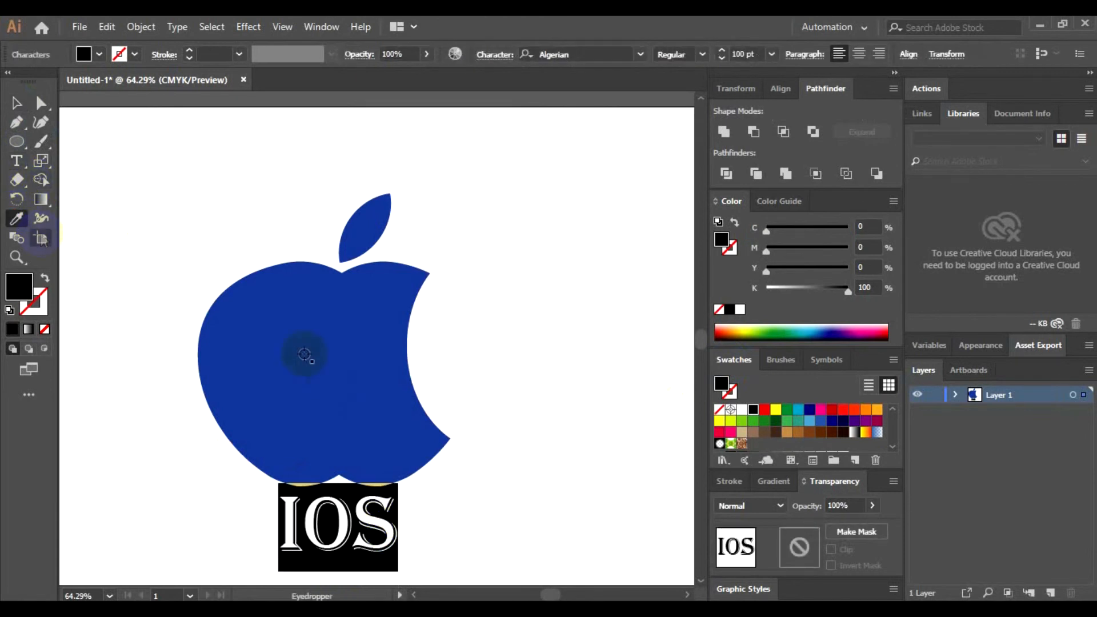
{"action": "left_click", "coordinate": [304, 354]}
{"action": "left_click", "coordinate": [17, 104]}
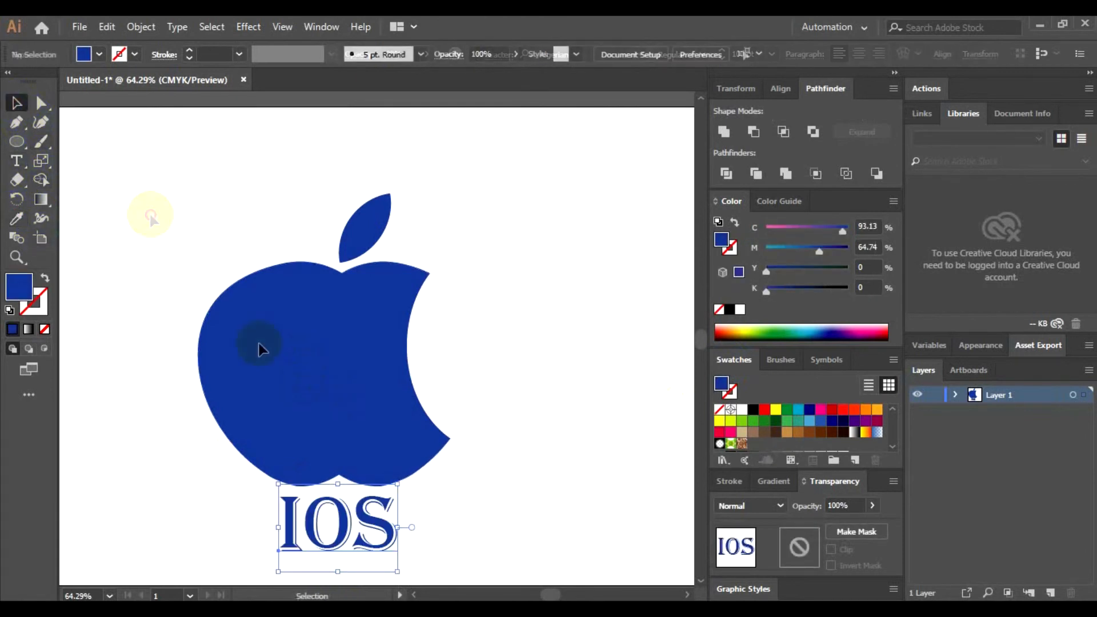
{"action": "left_click", "coordinate": [611, 548]}
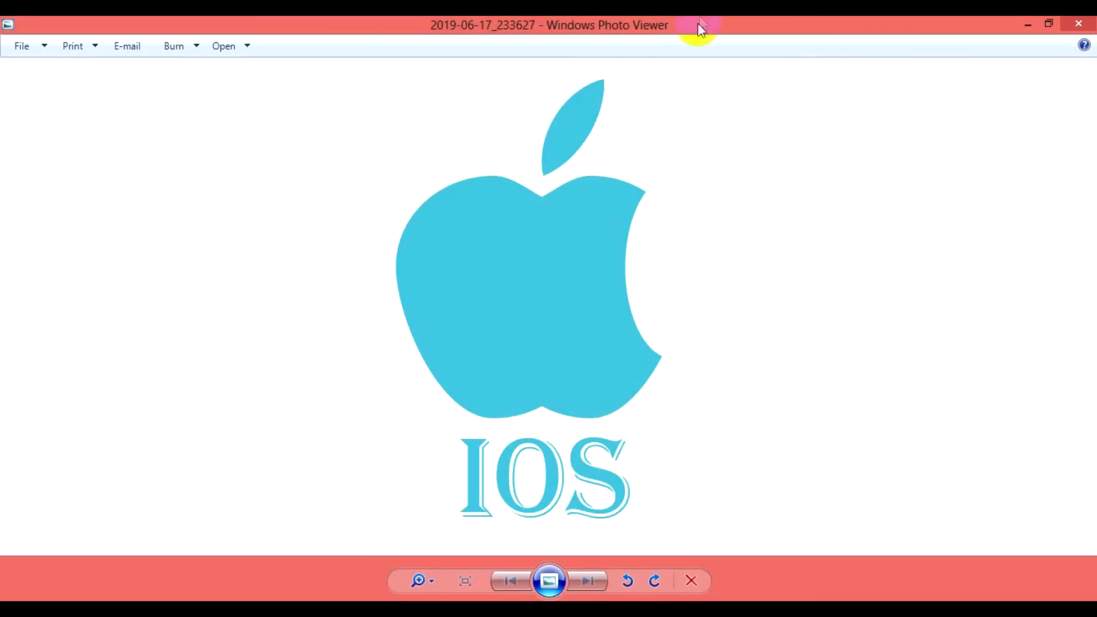
Compare the drawn logo side by side with the reference picture in Windows Photo Viewer, and close the picture.
{"action": "left_click_drag", "start_coordinate": [698, 23], "coordinate": [715, 52]}
{"action": "left_click_drag", "start_coordinate": [130, 295], "coordinate": [710, 299]}
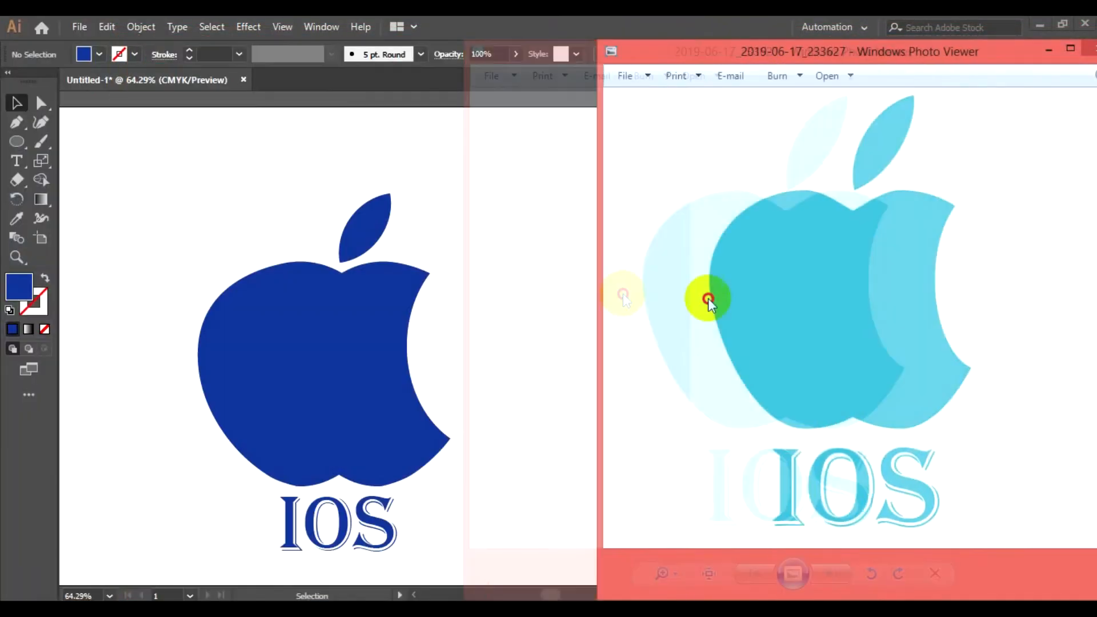
{"action": "left_click_drag", "start_coordinate": [909, 53], "coordinate": [709, 86]}
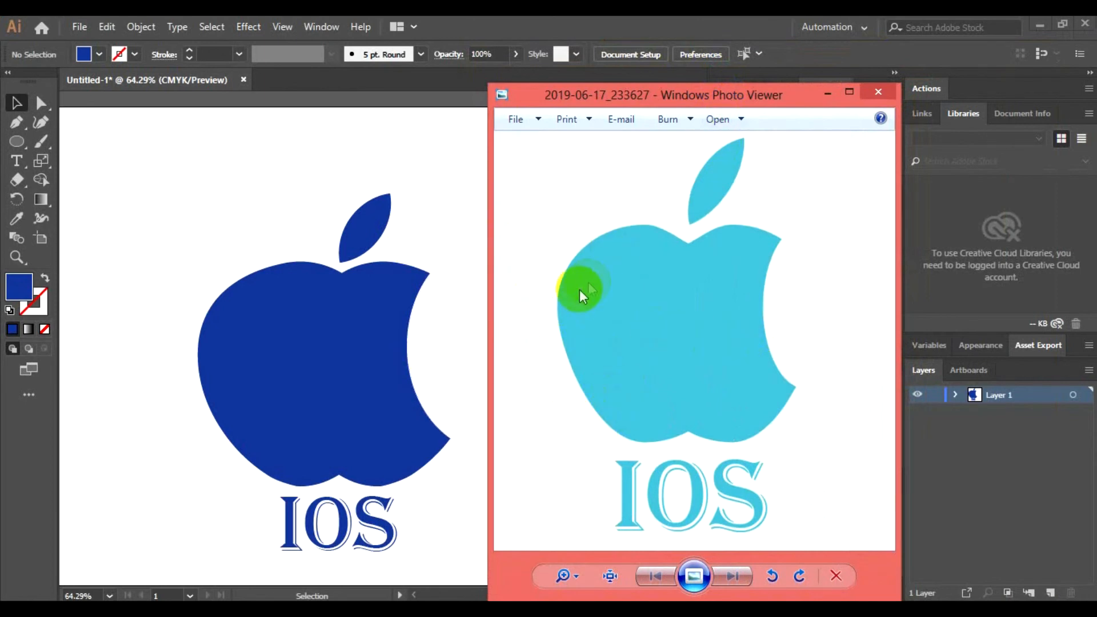
{"action": "left_click", "coordinate": [878, 93]}
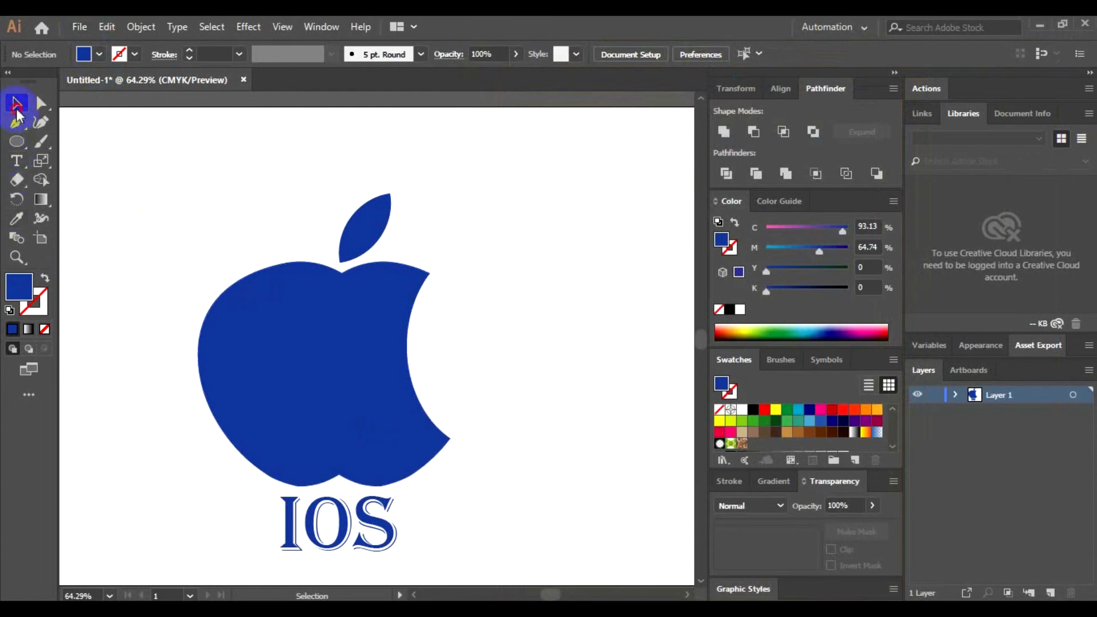
Group the apple, leaf, bite ellipse and IOS text, and move the group up and slightly left on the artboard.
{"action": "left_click_drag", "start_coordinate": [146, 165], "coordinate": [509, 563]}
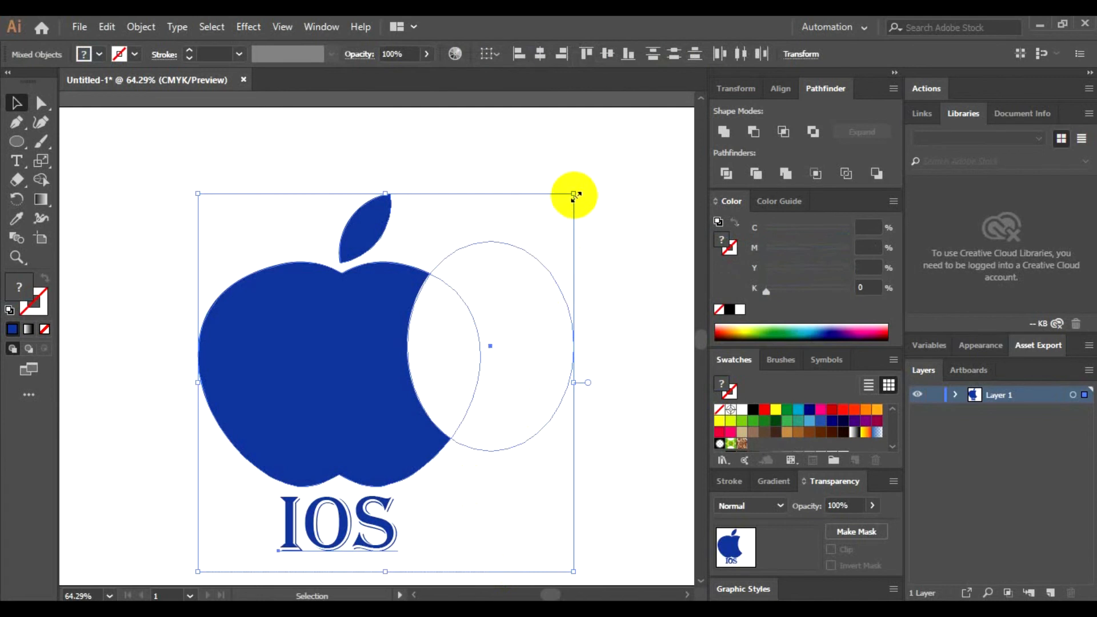
{"action": "right_click", "coordinate": [572, 193]}
{"action": "left_click", "coordinate": [626, 293]}
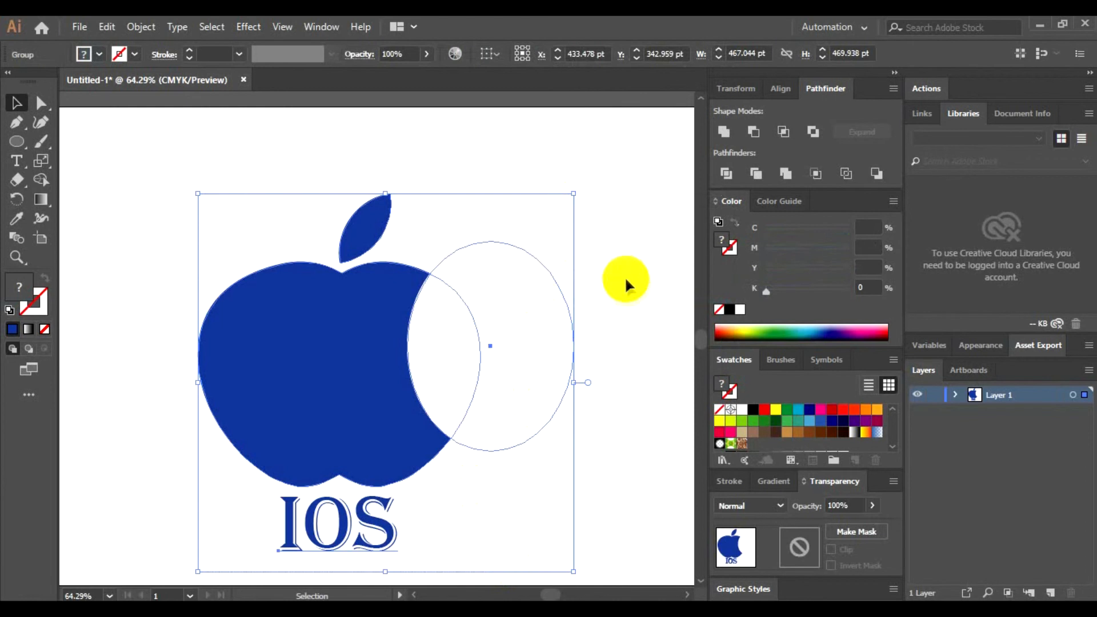
{"action": "left_click", "coordinate": [625, 276]}
{"action": "left_click_drag", "start_coordinate": [370, 327], "coordinate": [341, 233]}
{"action": "left_click", "coordinate": [616, 472]}
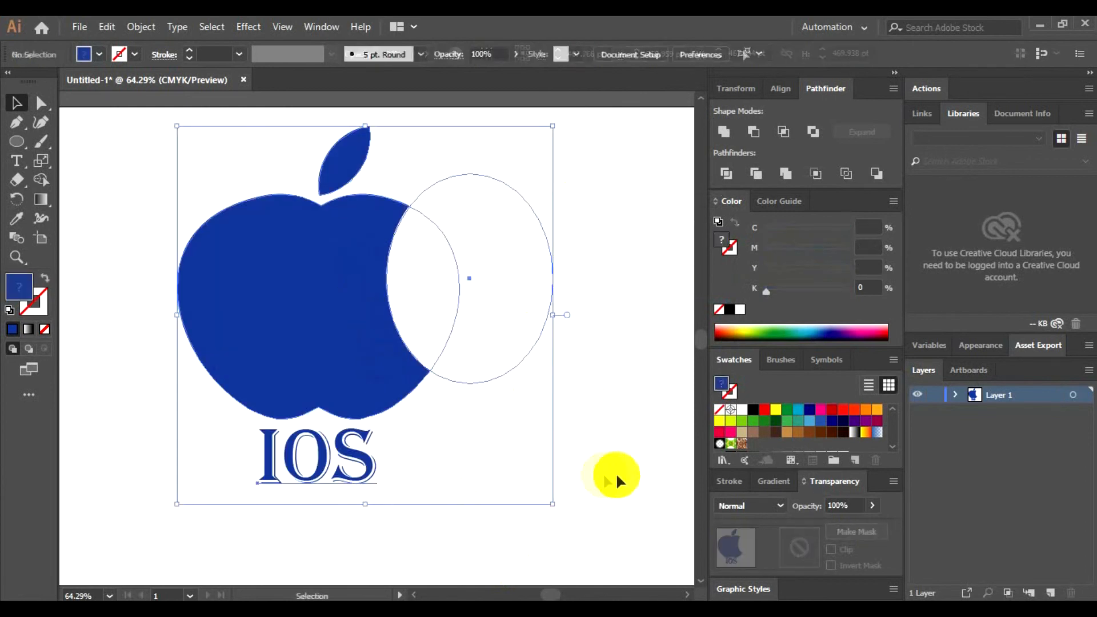
Prepare an export of the artwork named IOS in JPEG format.
{"action": "left_click", "coordinate": [78, 28]}
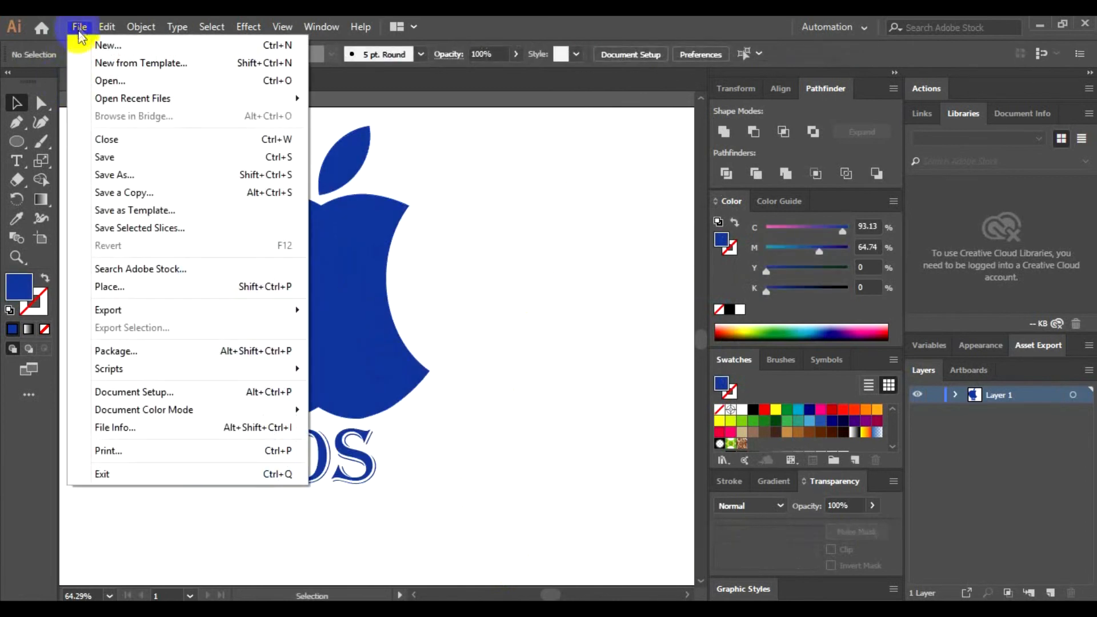
{"action": "left_click", "coordinate": [111, 313]}
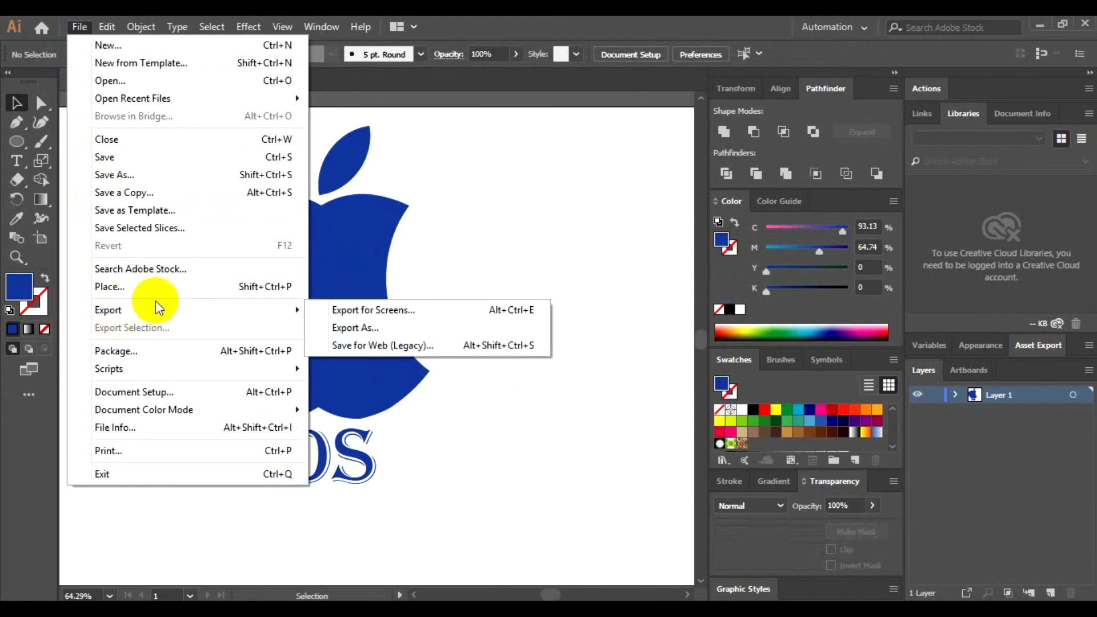
{"action": "left_click", "coordinate": [354, 327]}
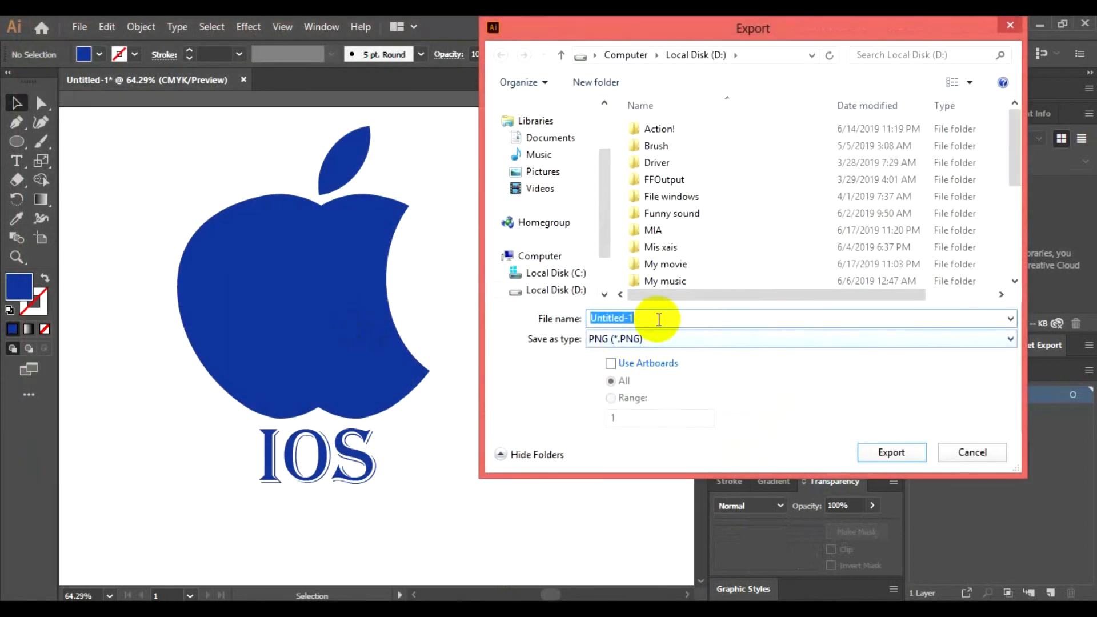
{"action": "type", "text": "IOS"}
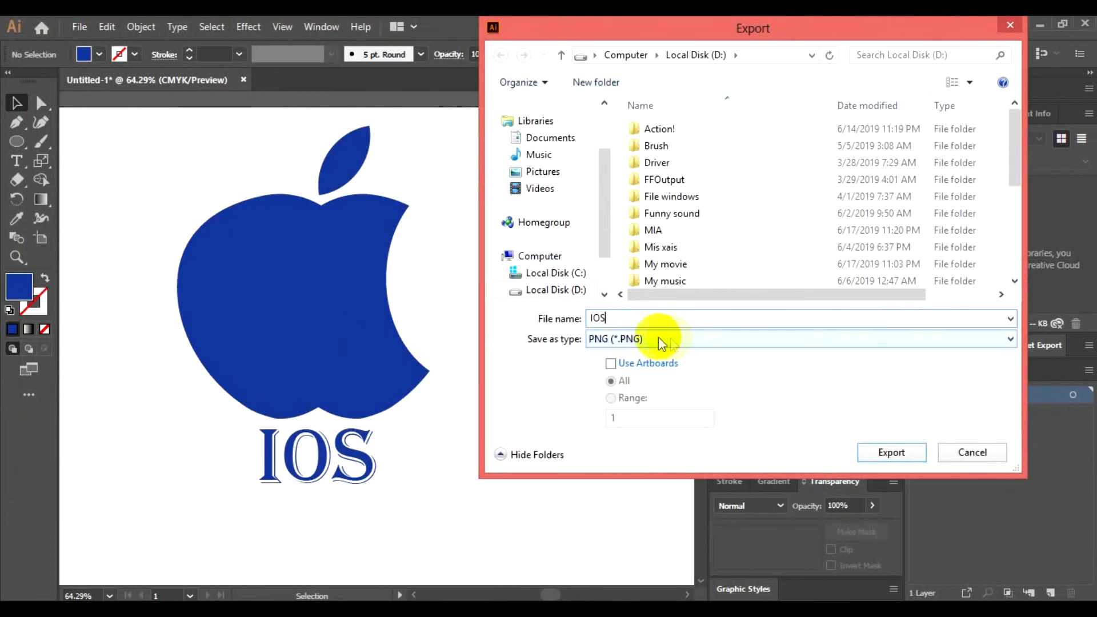
{"action": "left_click", "coordinate": [703, 340]}
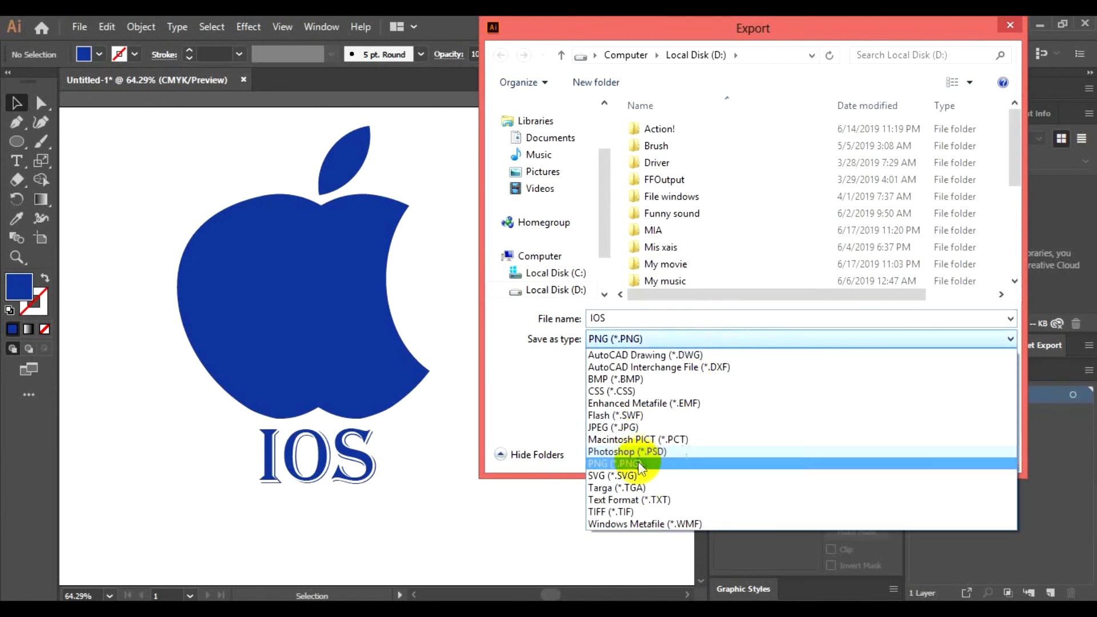
{"action": "left_click", "coordinate": [633, 432]}
Choose the Desktop as the destination and export the file, accepting the default JPEG options.
{"action": "scroll", "coordinate": [597, 255], "scroll_direction": "up", "scroll_amount": 3}
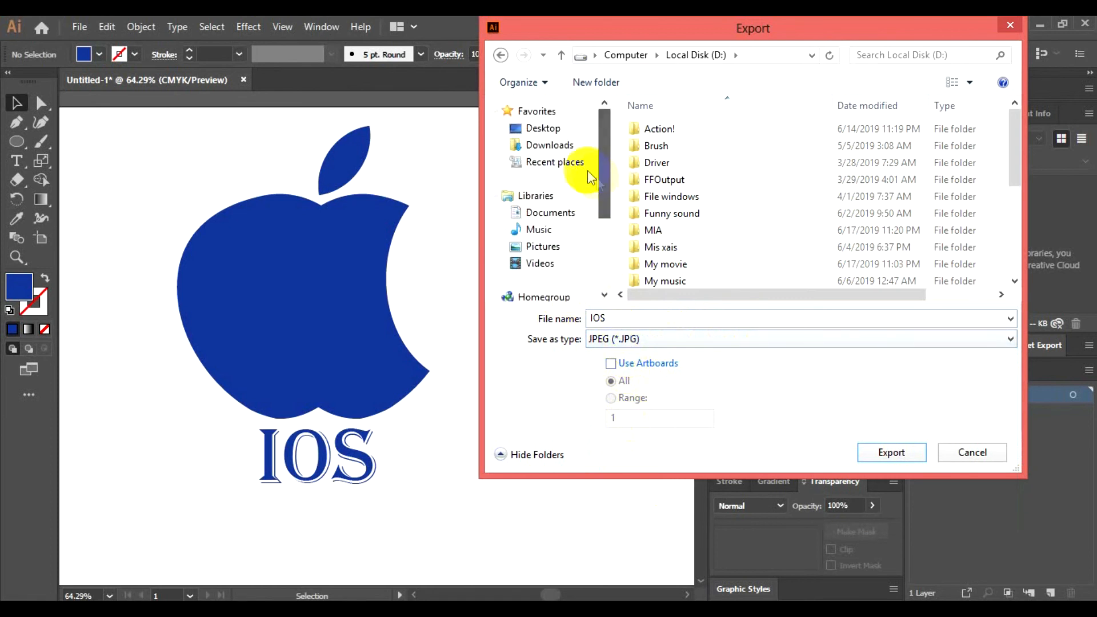
{"action": "left_click", "coordinate": [558, 130]}
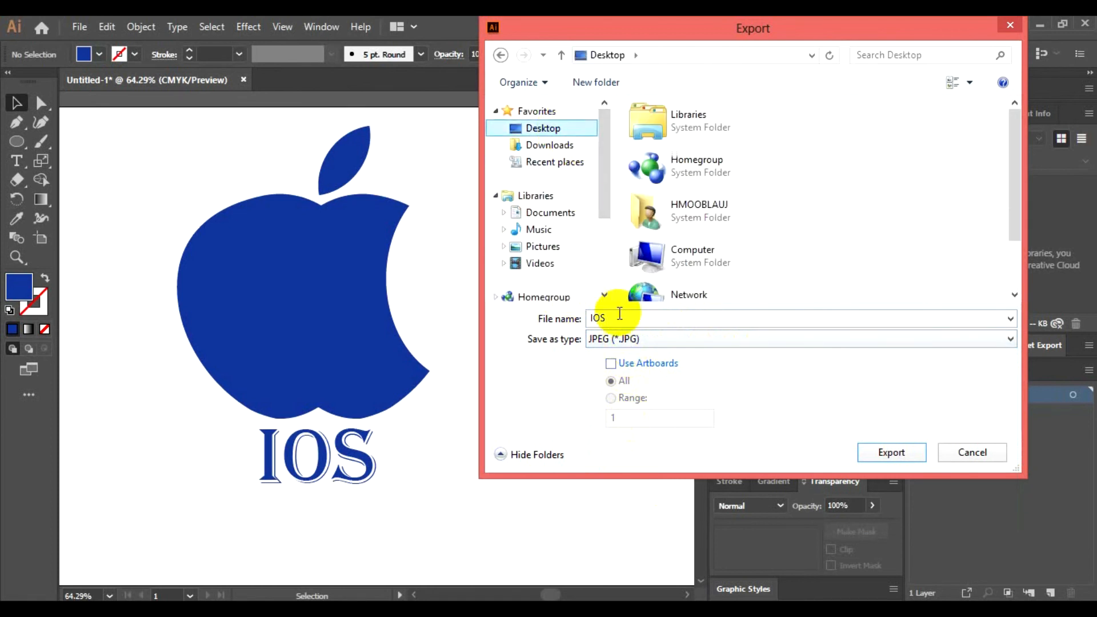
{"action": "left_click", "coordinate": [633, 318]}
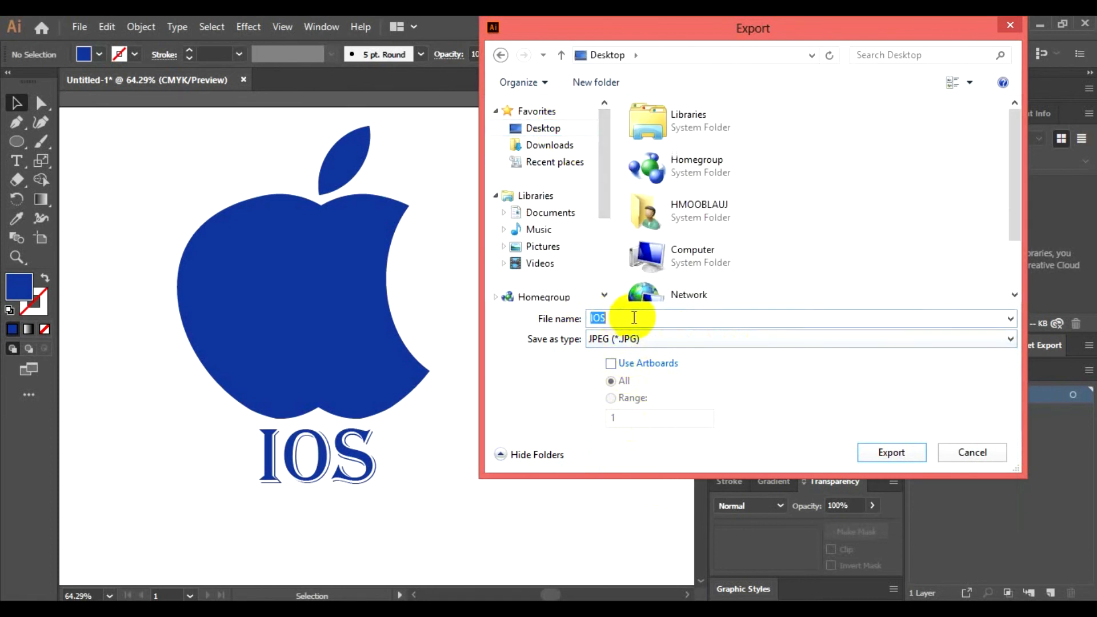
{"action": "left_click", "coordinate": [880, 457]}
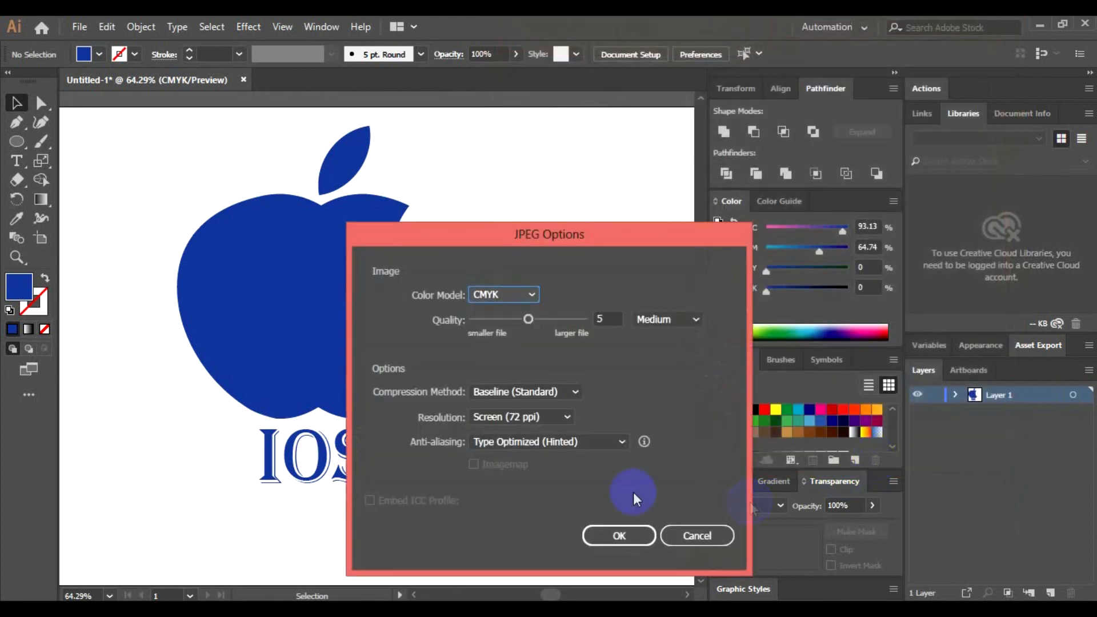
{"action": "left_click", "coordinate": [649, 534]}
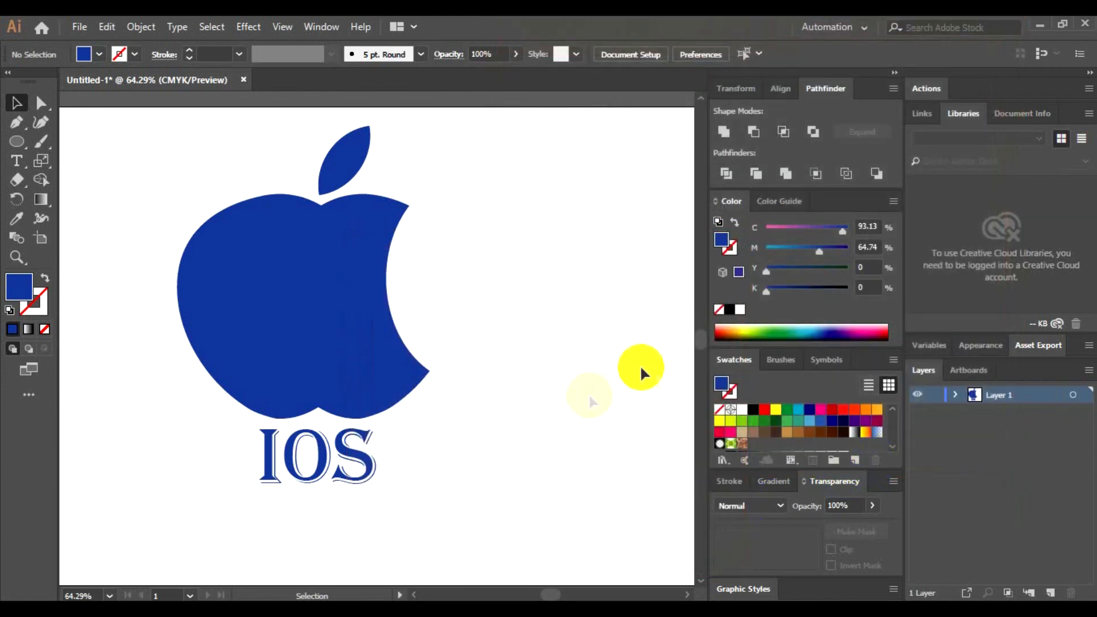
Minimize the drawing program and view the exported IOS image from the desktop in a maximized Windows Photo Viewer.
{"action": "left_click", "coordinate": [1044, 28]}
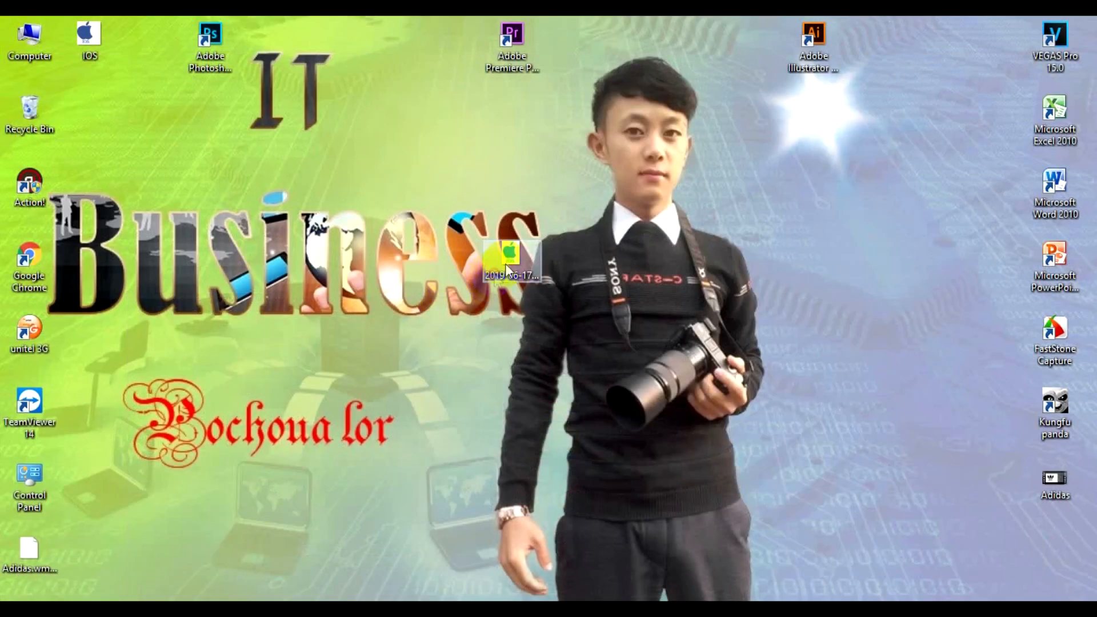
{"action": "left_click", "coordinate": [92, 43]}
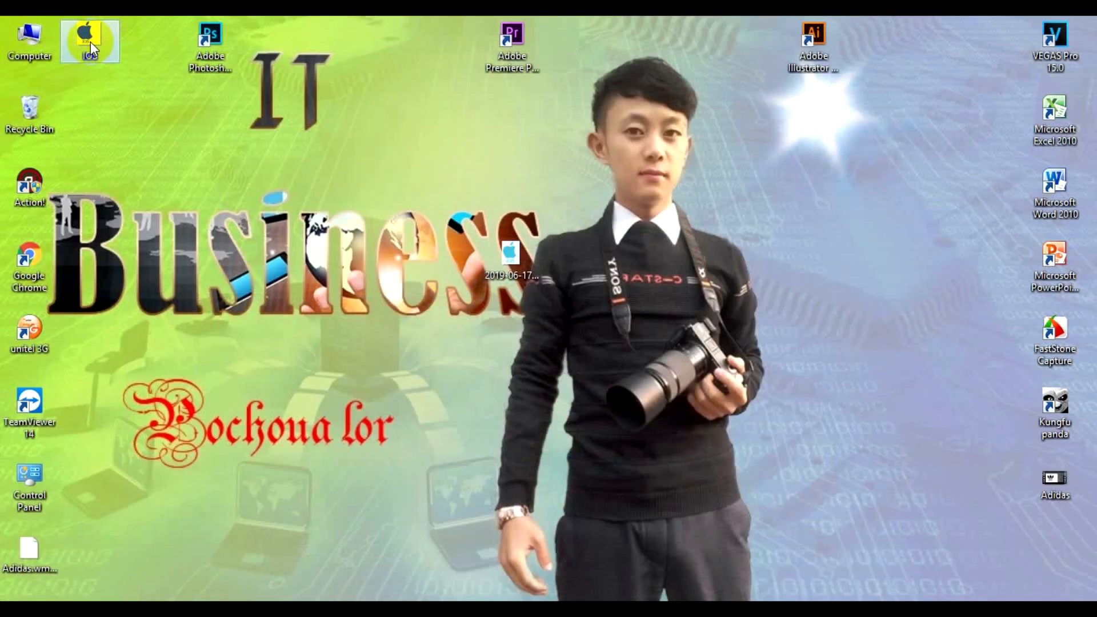
{"action": "double_click", "coordinate": [92, 40]}
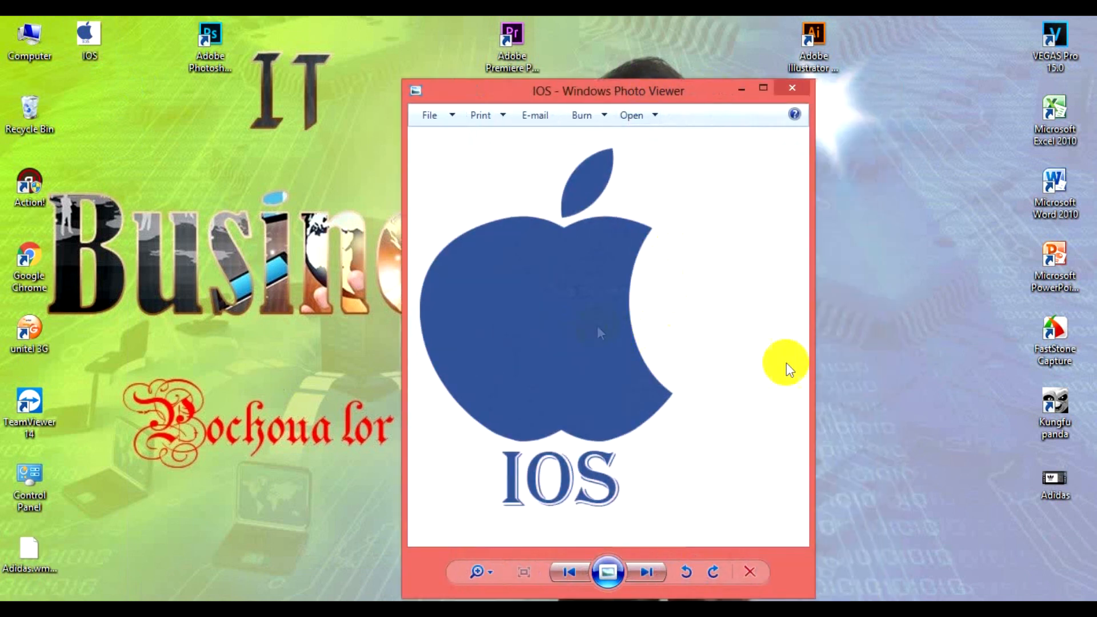
{"action": "left_click", "coordinate": [762, 91]}
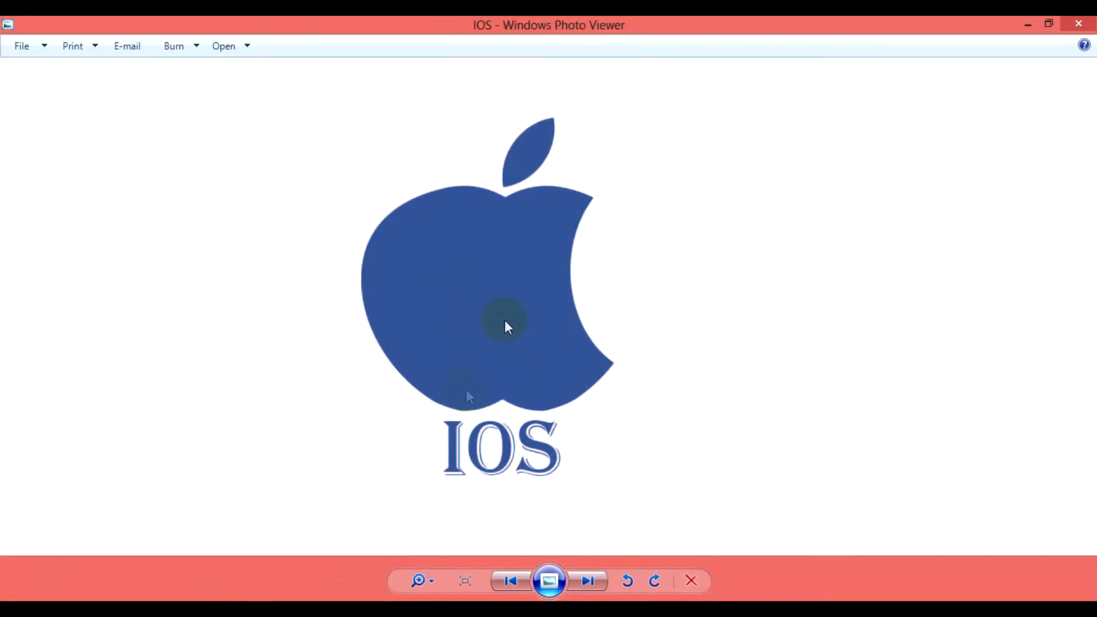